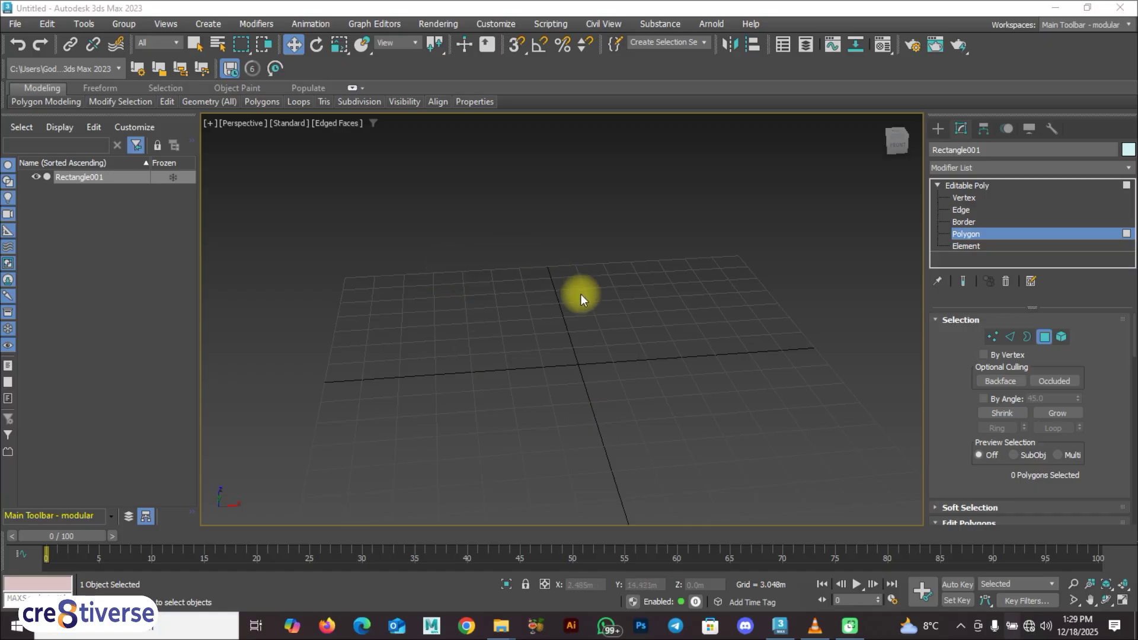
Leave polygon sub-object mode and draw a standard primitive plane about 43.3 m long and 45.2 m wide over the grid.
{"action": "left_click", "coordinate": [963, 186]}
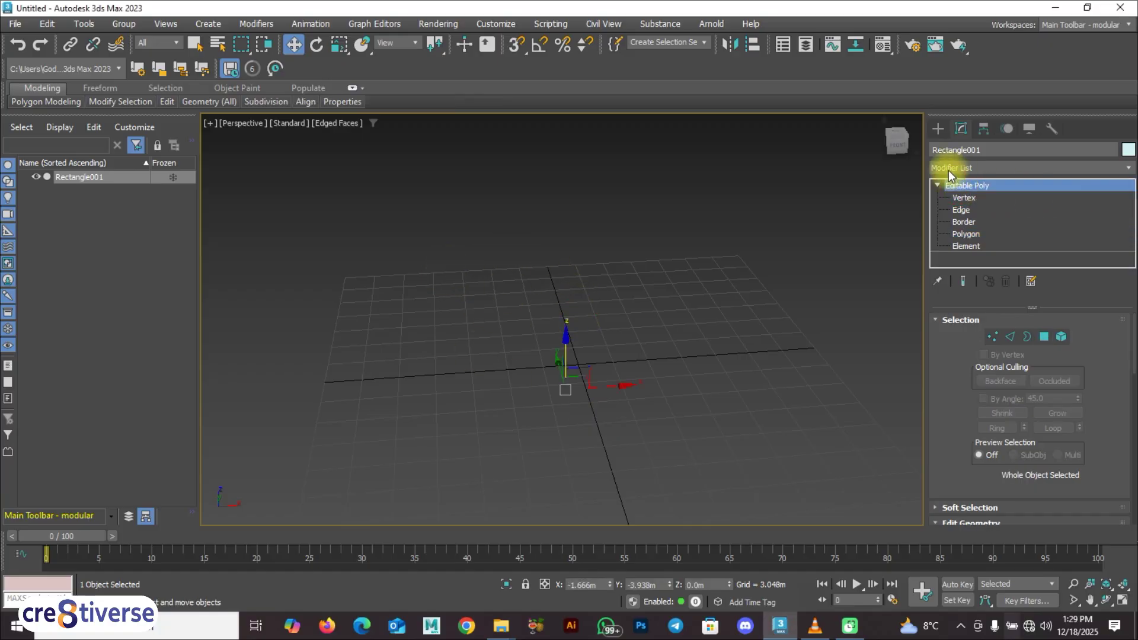
{"action": "left_click", "coordinate": [938, 129]}
{"action": "left_click", "coordinate": [956, 151]}
{"action": "left_click", "coordinate": [954, 172]}
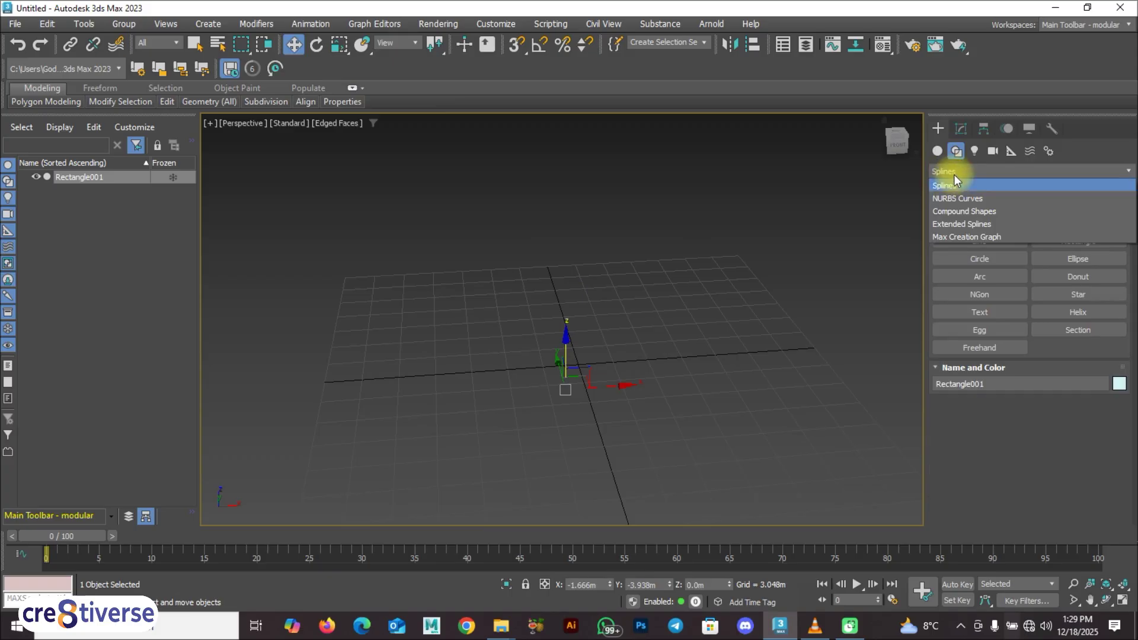
{"action": "left_click", "coordinate": [952, 170]}
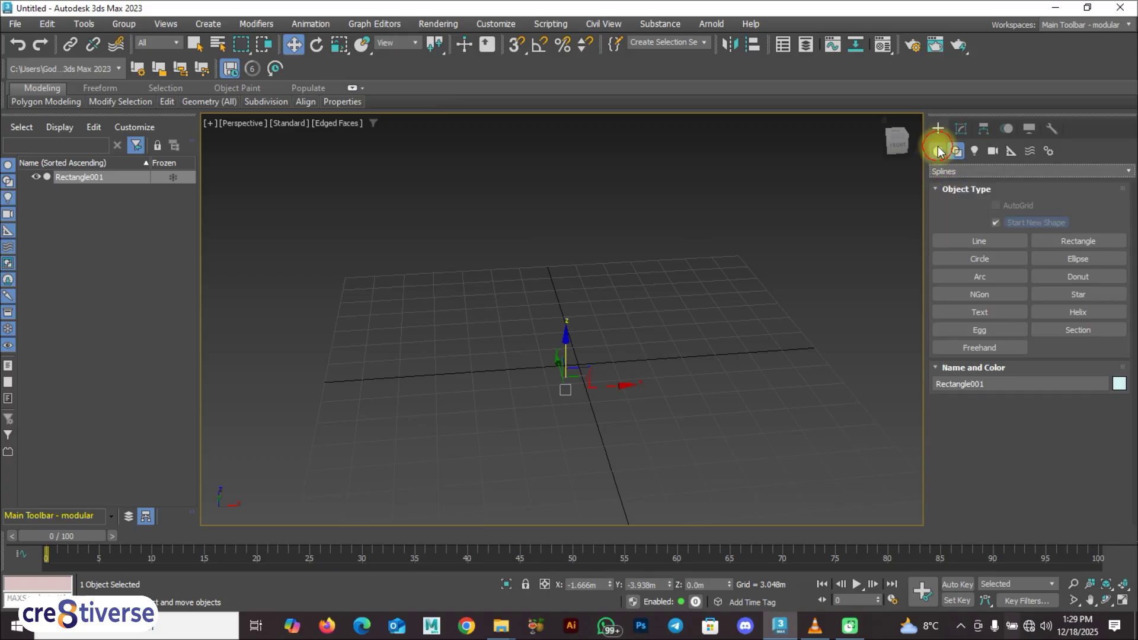
{"action": "left_click", "coordinate": [938, 150]}
{"action": "left_click", "coordinate": [1078, 294]}
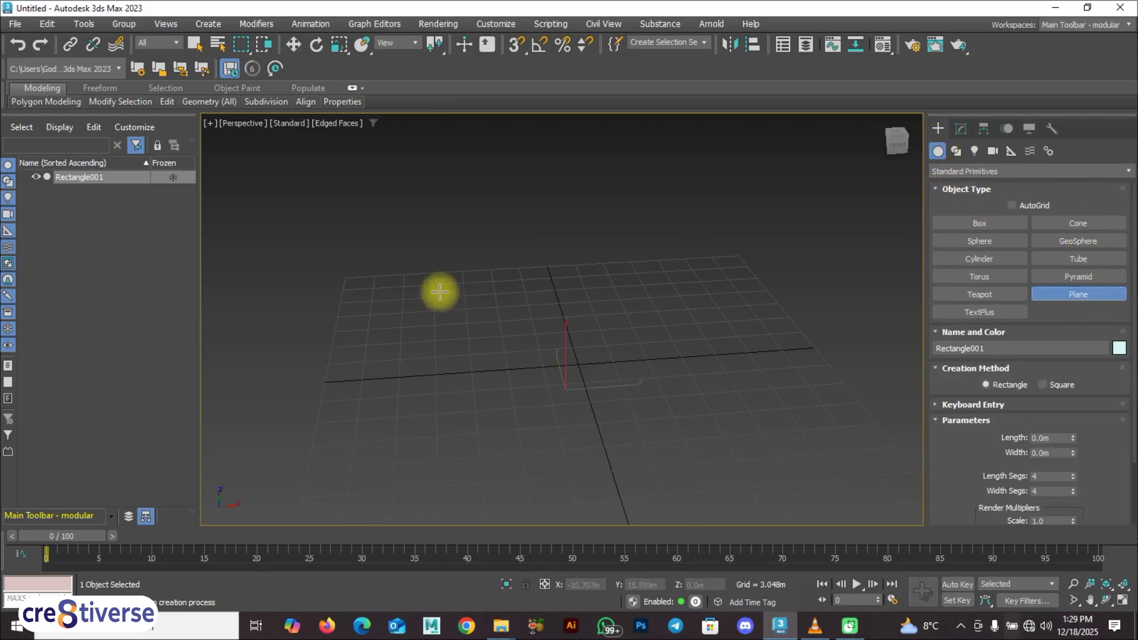
{"action": "left_click_drag", "start_coordinate": [340, 272], "coordinate": [968, 498]}
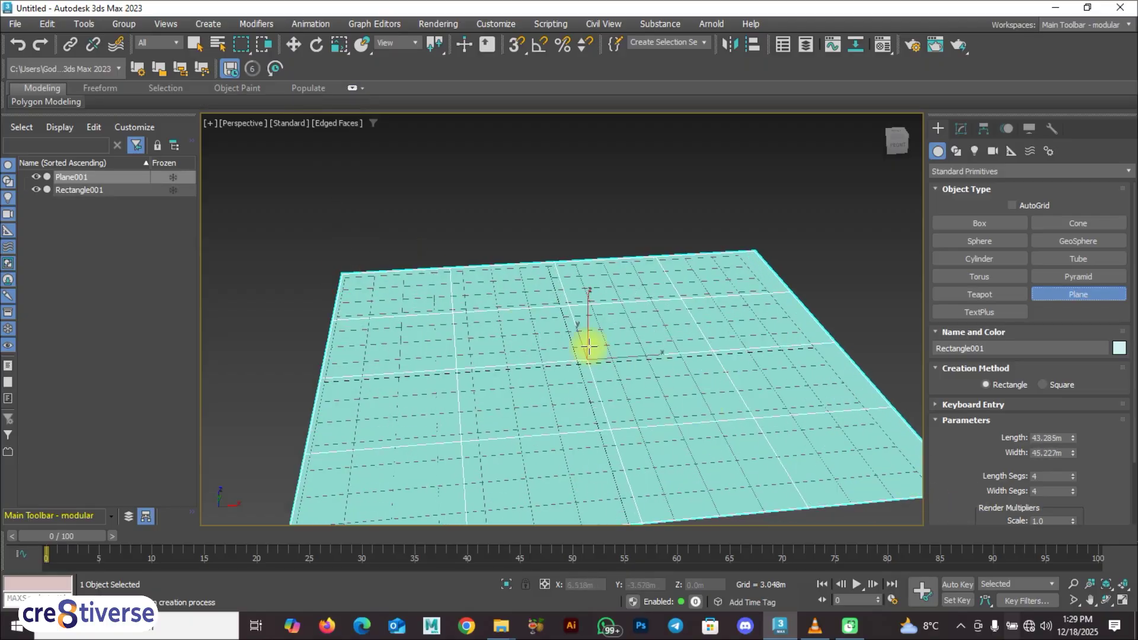
Hide the home grid in the perspective view while keeping the plane's edged faces shown.
{"action": "key", "text": "F4"}
{"action": "key", "text": "F4"}
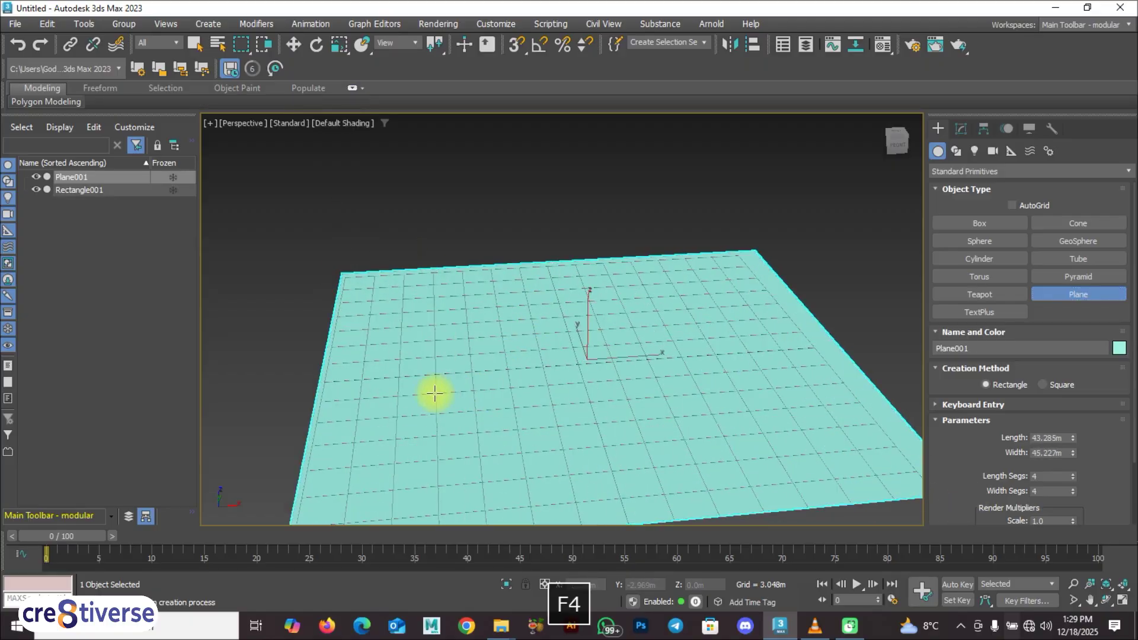
{"action": "key", "text": "g"}
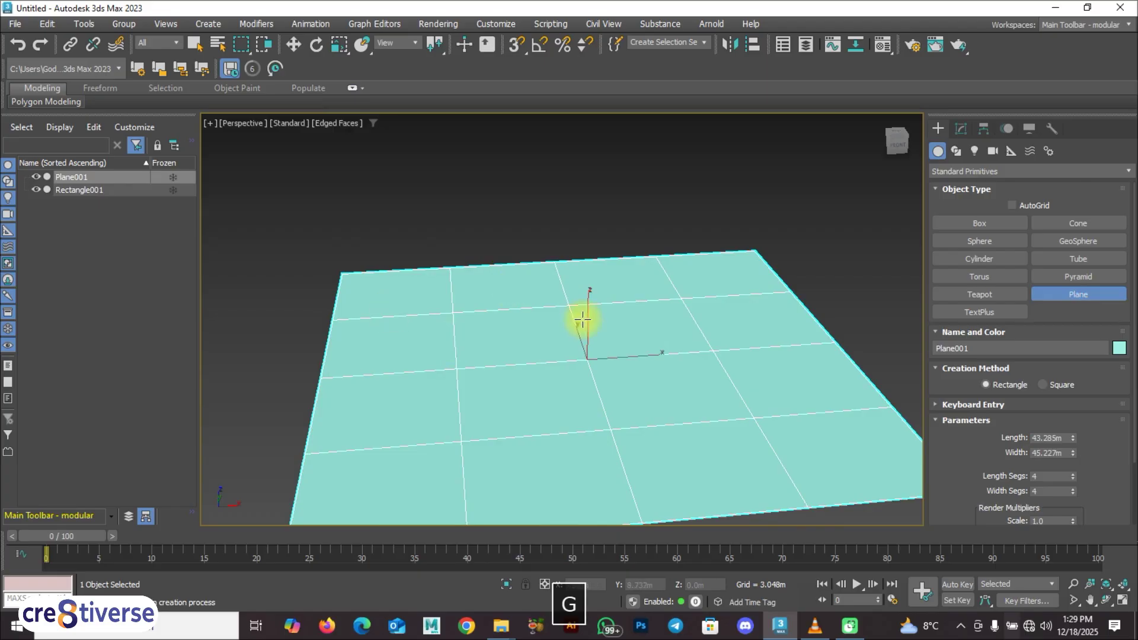
{"action": "middle_click_drag", "start_coordinate": [582, 318], "coordinate": [542, 403], "text": "alt"}
{"action": "scroll", "coordinate": [569, 313], "scroll_direction": "down", "scroll_amount": 2}
Increase the plane's subdivision to 31 length segments and 66 width segments.
{"action": "left_click", "coordinate": [961, 129]}
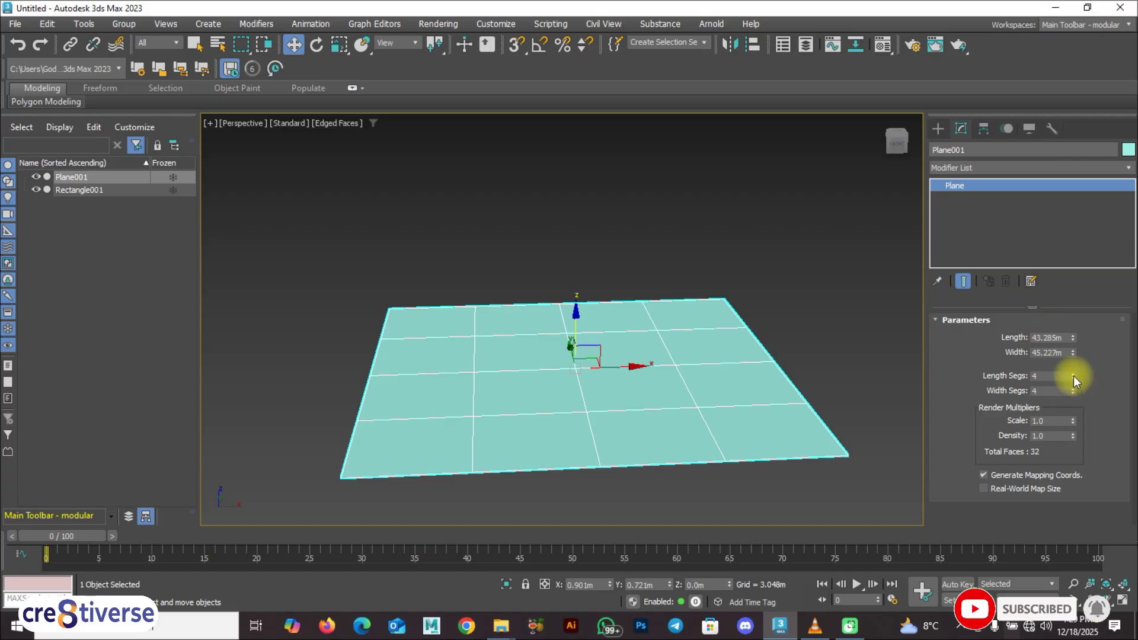
{"action": "mouse_move", "coordinate": [1073, 376]}
{"action": "left_mouse_down"}
{"action": "mouse_move", "coordinate": [1070, 346]}
{"action": "mouse_move", "coordinate": [1066, 363]}
{"action": "left_mouse_up"}
{"action": "middle_click_drag", "start_coordinate": [615, 399], "coordinate": [591, 406], "text": "alt"}
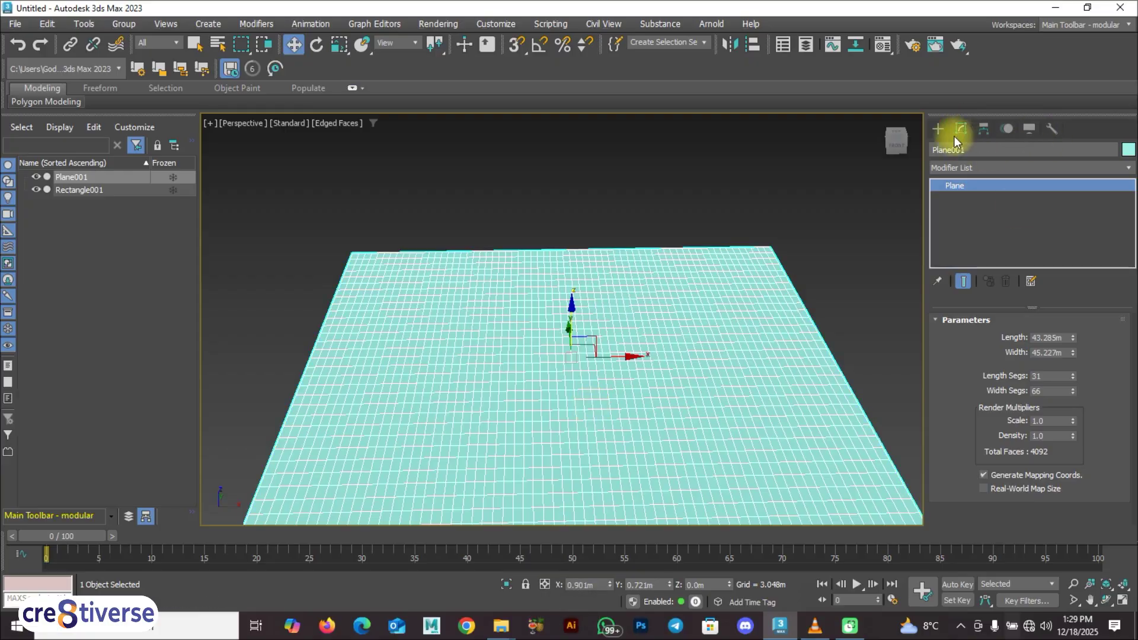
Apply a Noise modifier to the plane.
{"action": "left_click", "coordinate": [987, 168]}
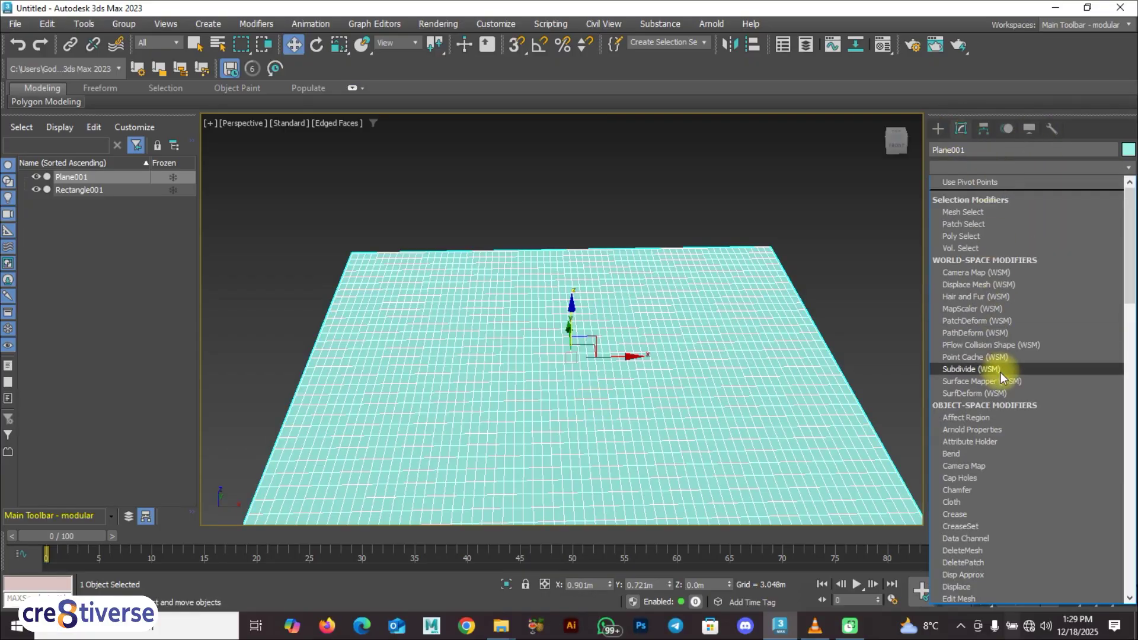
{"action": "key", "text": "n"}
{"action": "key", "text": "s"}
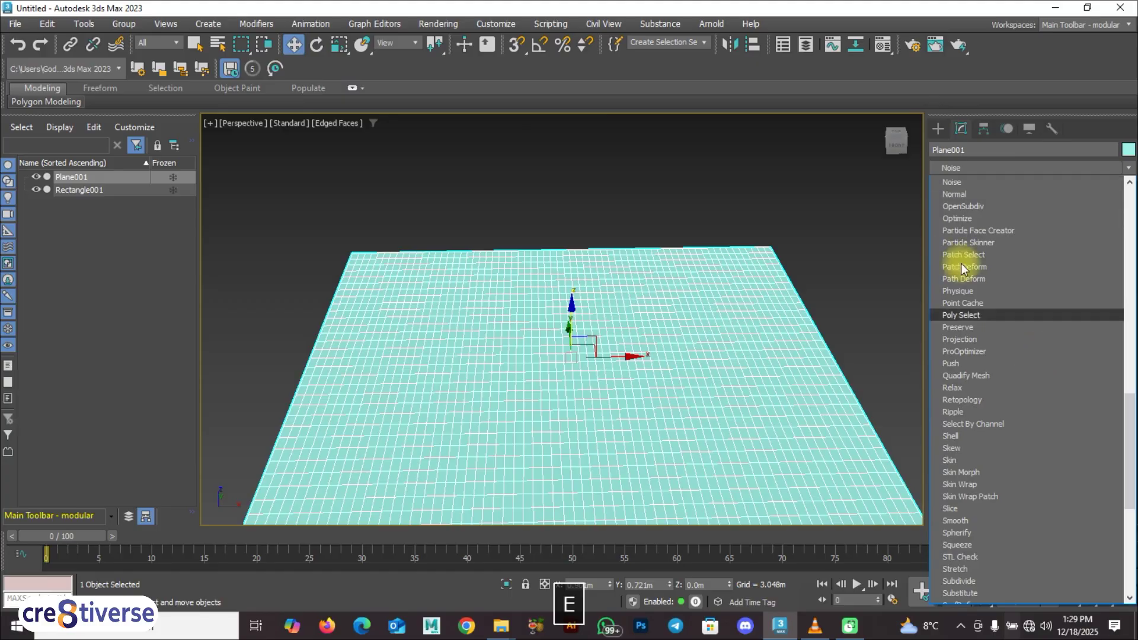
{"action": "left_click", "coordinate": [962, 180]}
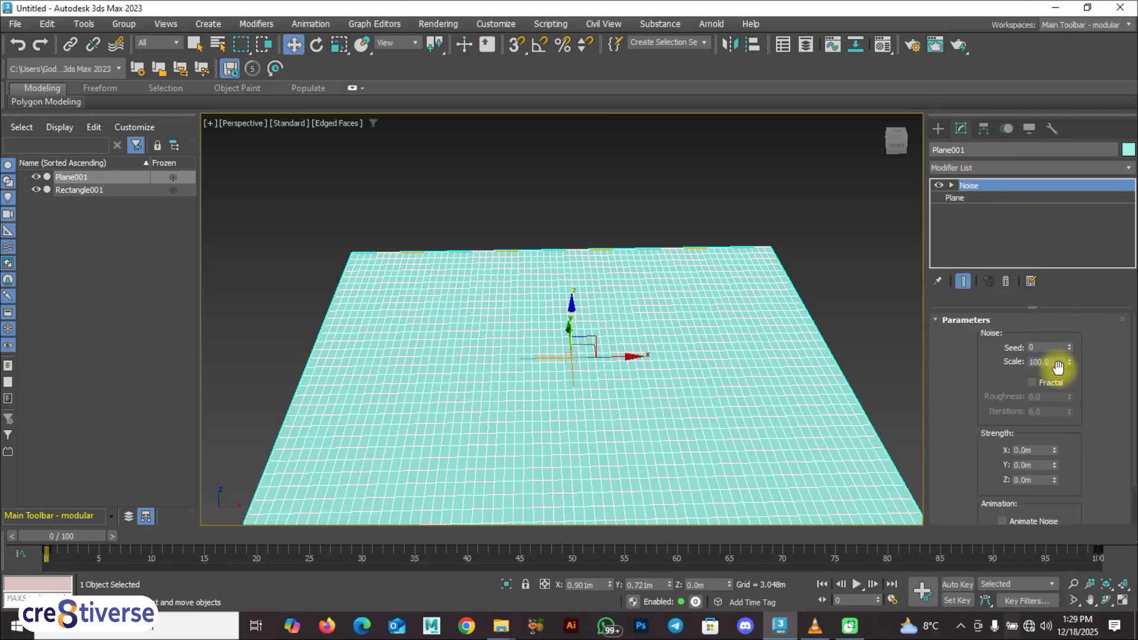
Set the Noise scale to 32 and its Z strength to about 1.68 m to form gentle hills.
{"action": "left_click_drag", "start_coordinate": [1069, 359], "coordinate": [1067, 412]}
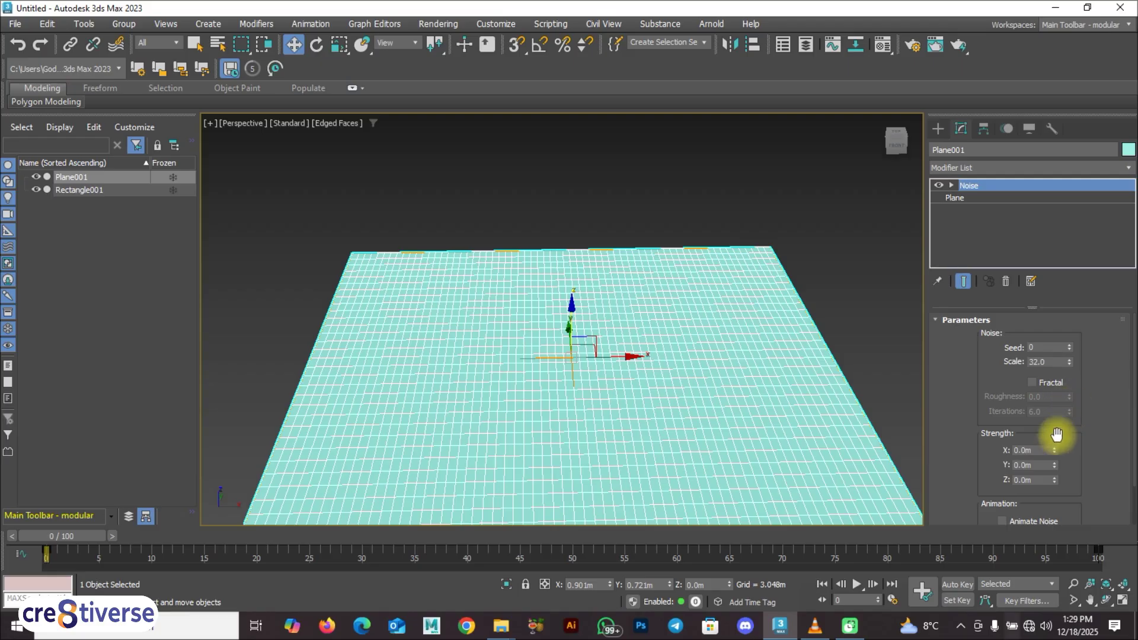
{"action": "left_click_drag", "start_coordinate": [1054, 480], "coordinate": [1029, 246]}
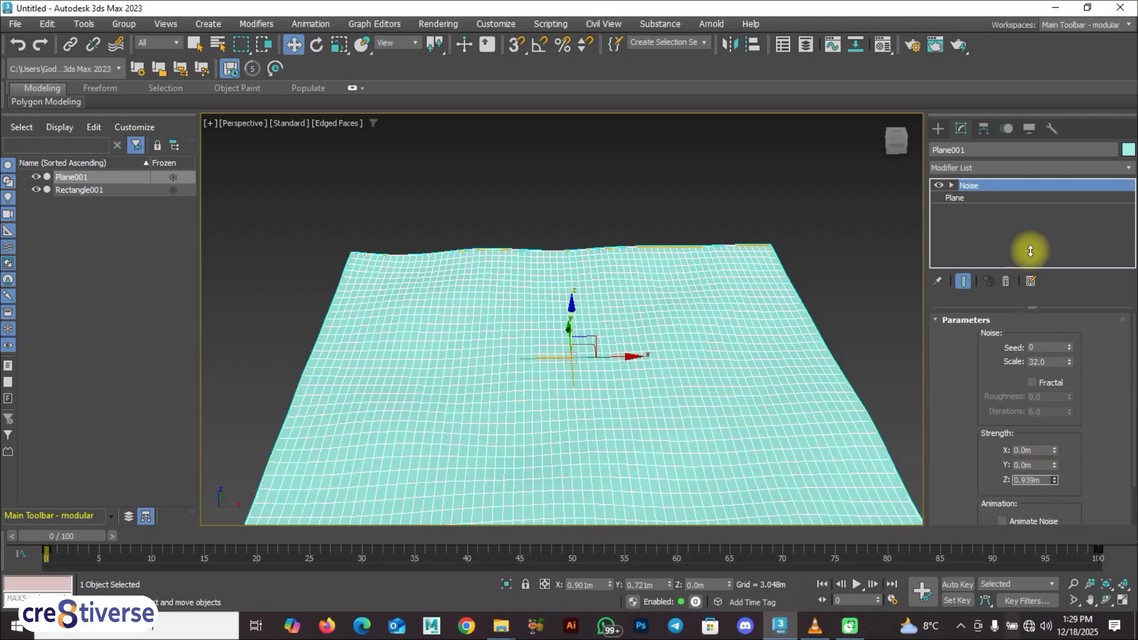
{"action": "middle_click_drag", "start_coordinate": [863, 287], "coordinate": [562, 400], "text": "alt"}
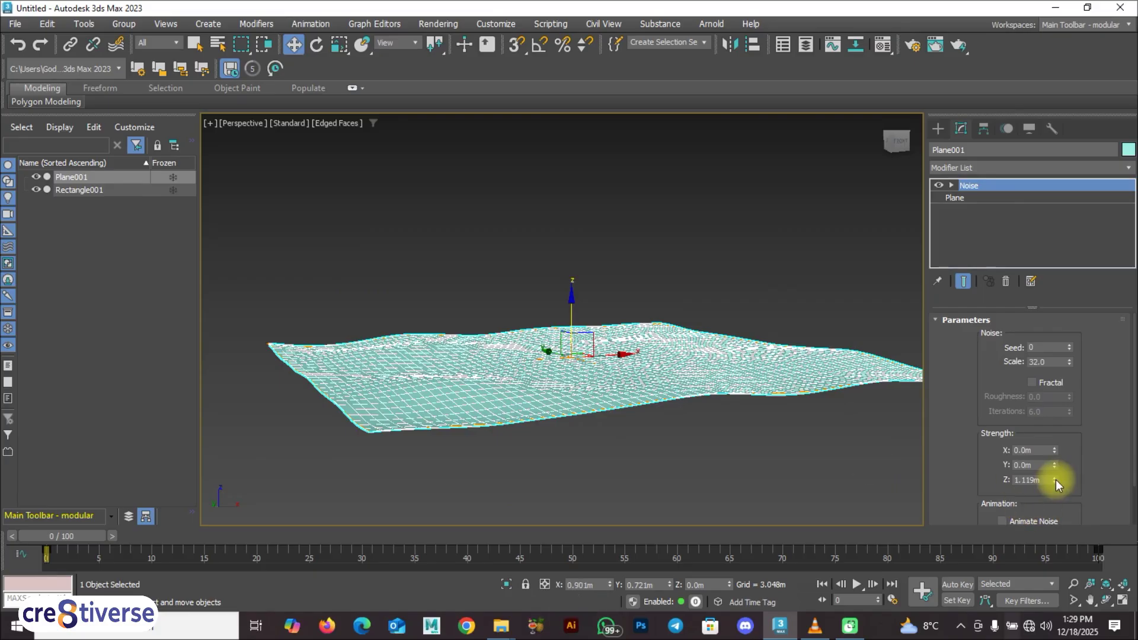
{"action": "left_click_drag", "start_coordinate": [1054, 479], "coordinate": [1051, 445]}
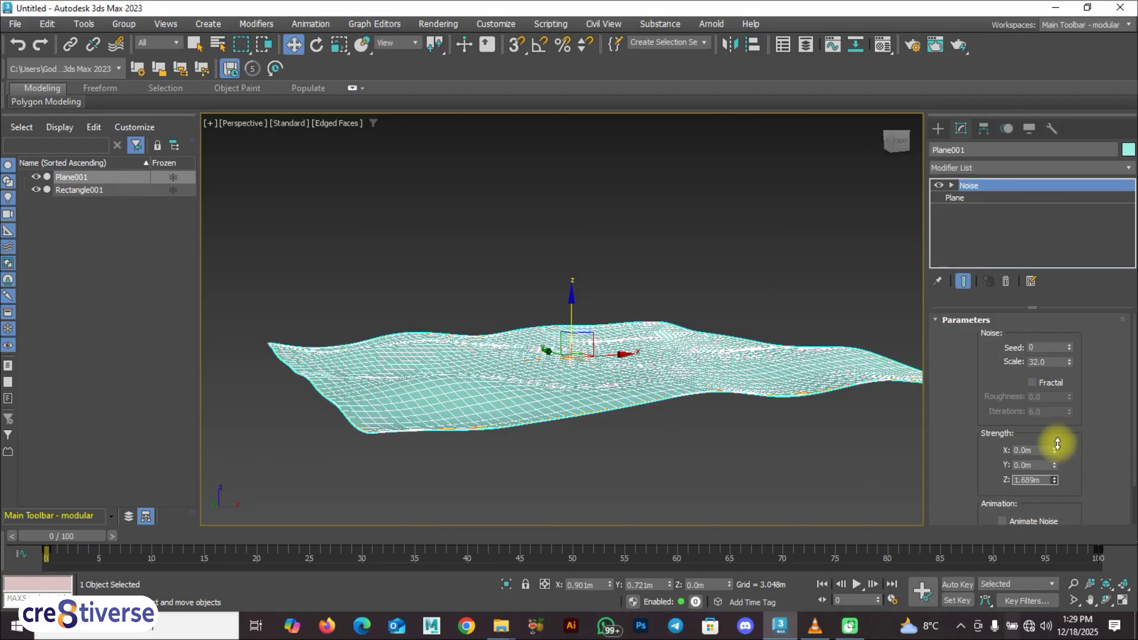
Turn off edged faces in the perspective view to show the terrain with default shading only.
{"action": "left_click", "coordinate": [664, 457]}
{"action": "mouse_move", "coordinate": [639, 402]}
{"action": "middle_mouse_down", "text": "alt"}
{"action": "mouse_move", "coordinate": [630, 427]}
{"action": "mouse_move", "coordinate": [605, 411]}
{"action": "mouse_move", "coordinate": [477, 424]}
{"action": "mouse_move", "coordinate": [597, 423]}
{"action": "mouse_move", "coordinate": [624, 411]}
{"action": "mouse_move", "coordinate": [564, 411]}
{"action": "mouse_move", "coordinate": [568, 426]}
{"action": "middle_mouse_up", "text": "alt"}
{"action": "left_click", "coordinate": [569, 416]}
{"action": "key", "text": "F4"}
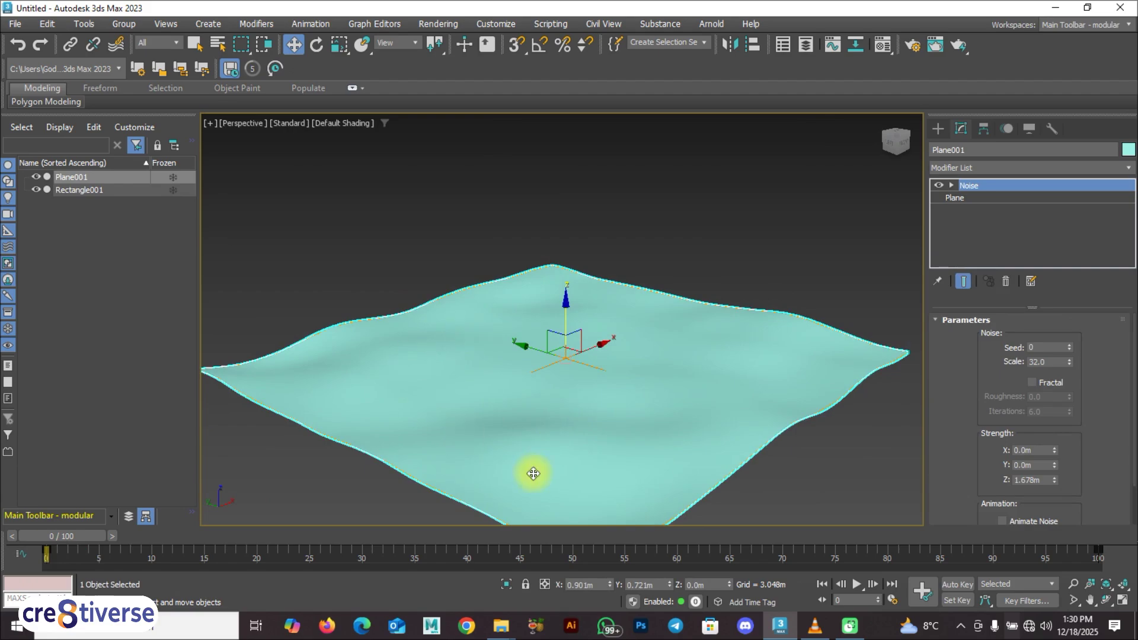
{"action": "middle_click_drag", "start_coordinate": [531, 470], "coordinate": [642, 313], "text": "alt"}
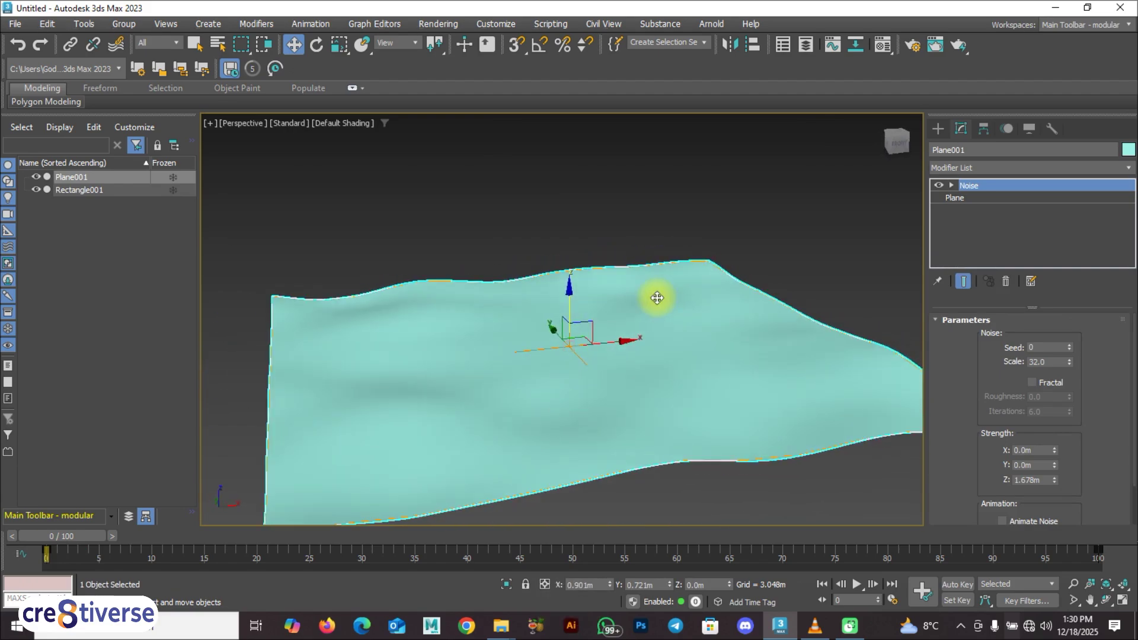
In the maximized top view, draw a winding, open Line spline with smooth curves that loops around most of the terrain plane.
{"action": "key", "text": "alt+w"}
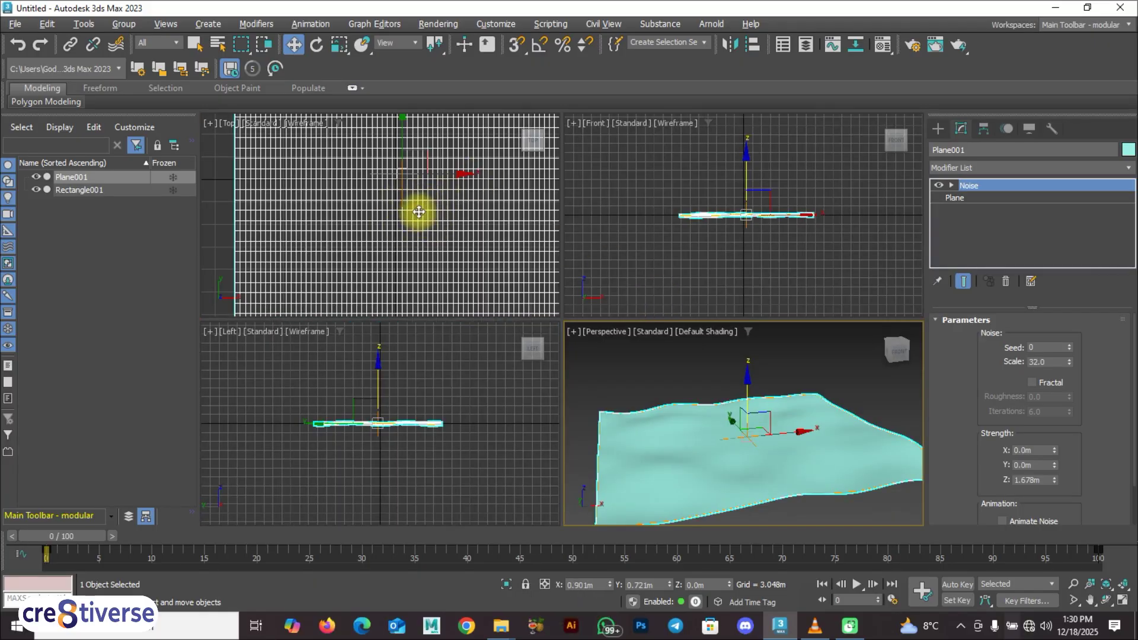
{"action": "key", "text": "alt+w"}
{"action": "scroll", "coordinate": [572, 305], "scroll_direction": "down", "scroll_amount": 1}
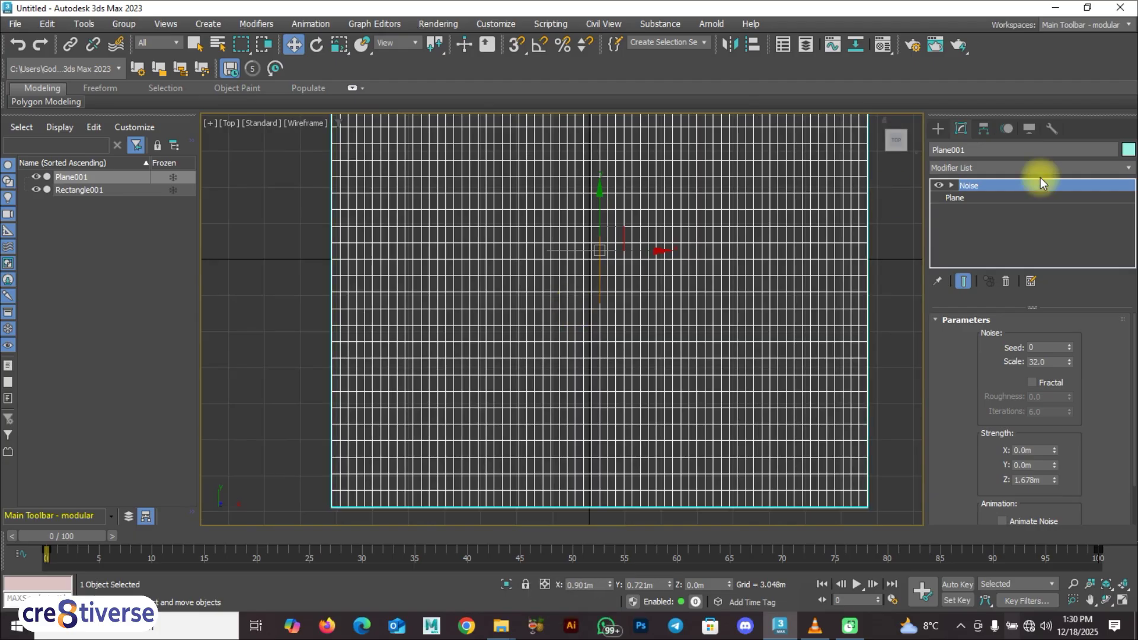
{"action": "left_click", "coordinate": [935, 129]}
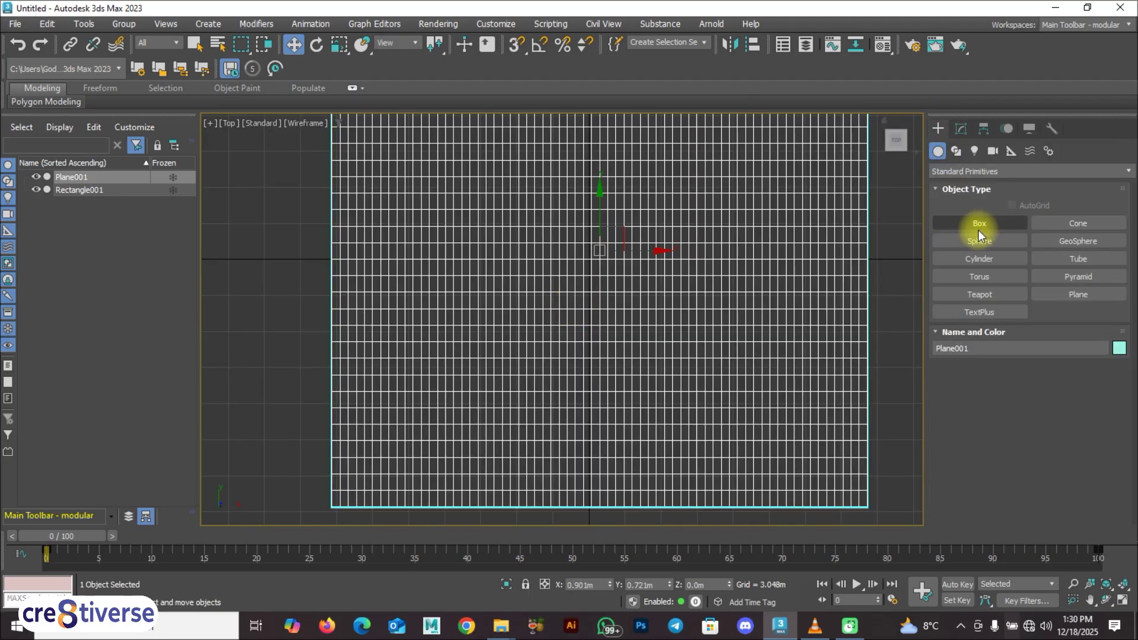
{"action": "left_click", "coordinate": [956, 150]}
{"action": "left_click", "coordinate": [990, 242]}
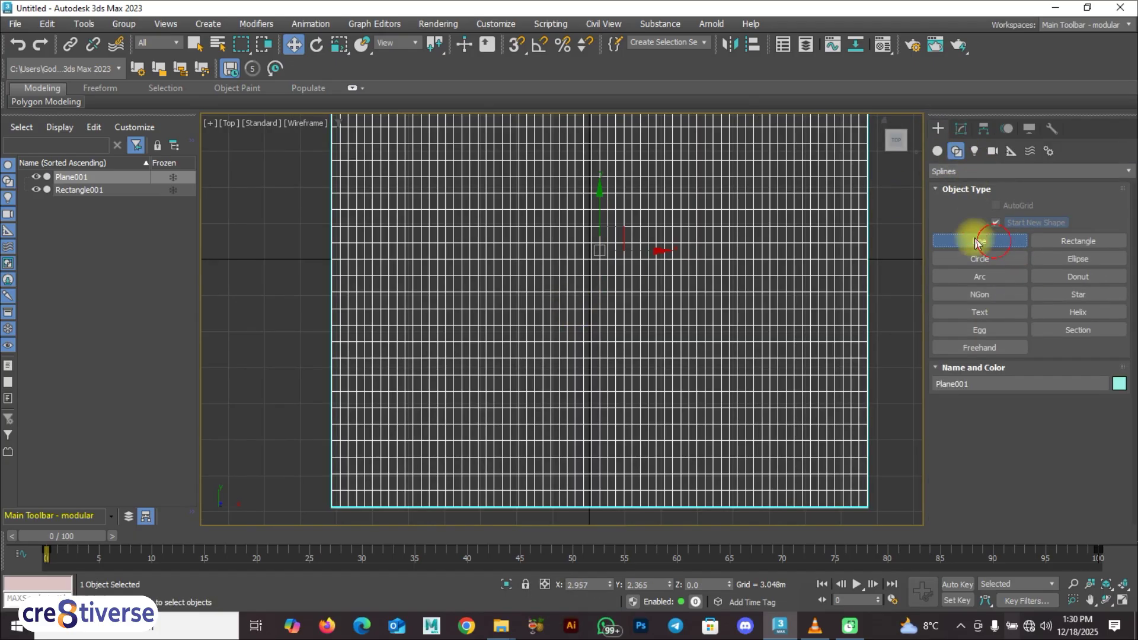
{"action": "left_click", "coordinate": [447, 173]}
{"action": "left_click_drag", "start_coordinate": [513, 130], "coordinate": [526, 128]}
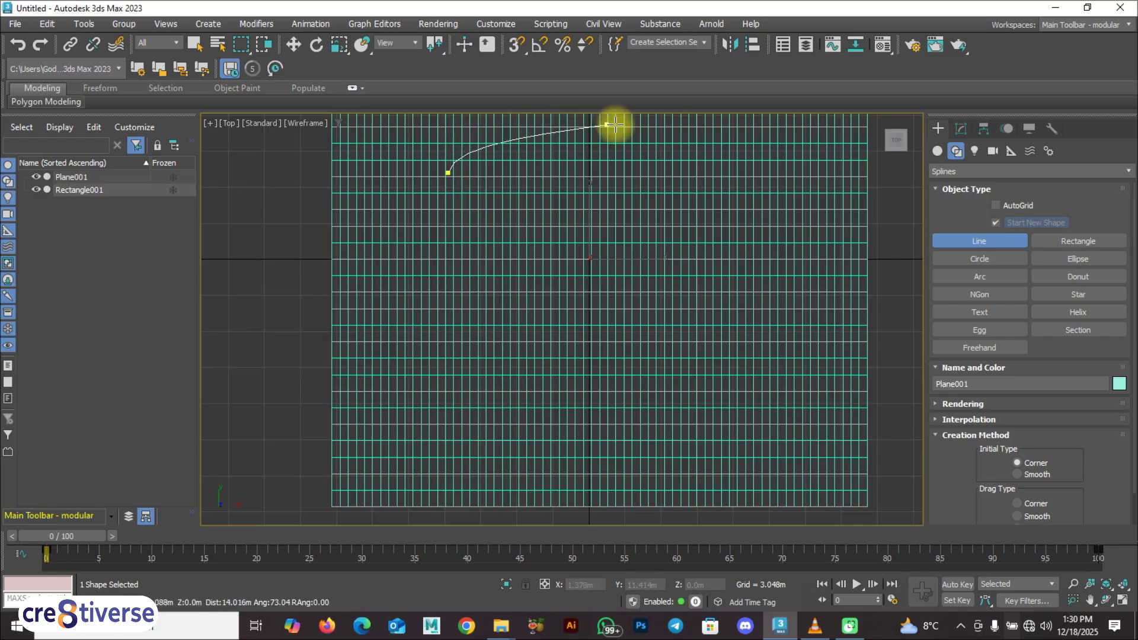
{"action": "left_click_drag", "start_coordinate": [670, 135], "coordinate": [681, 158]}
{"action": "left_click_drag", "start_coordinate": [590, 266], "coordinate": [650, 287]}
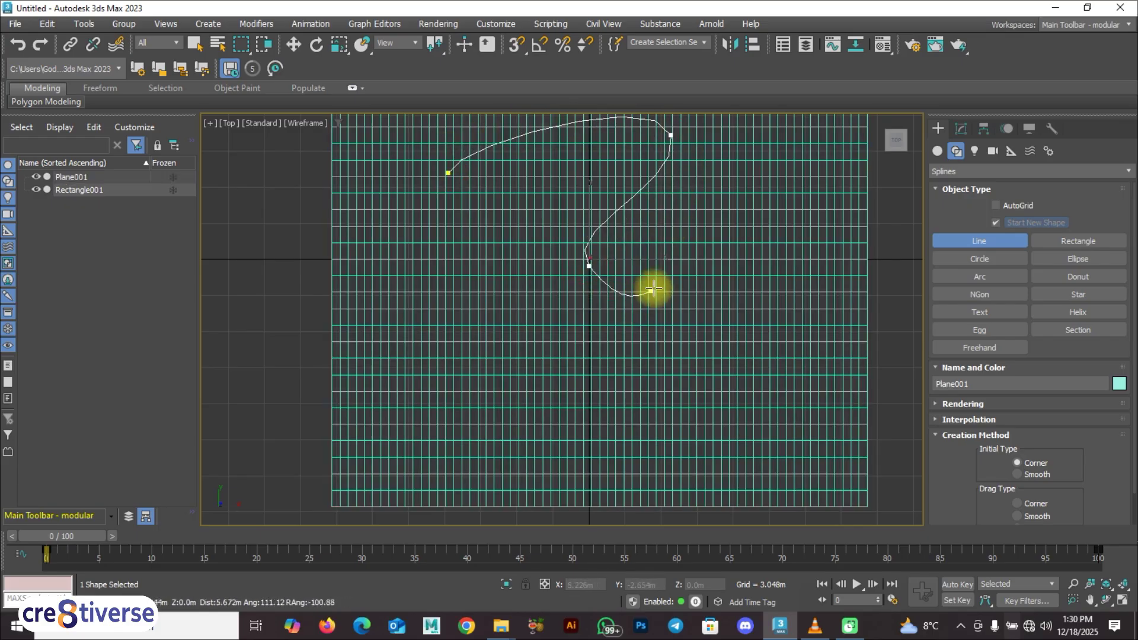
{"action": "left_click_drag", "start_coordinate": [705, 224], "coordinate": [753, 259]}
{"action": "left_click_drag", "start_coordinate": [741, 354], "coordinate": [732, 361]}
{"action": "left_click", "coordinate": [710, 367]}
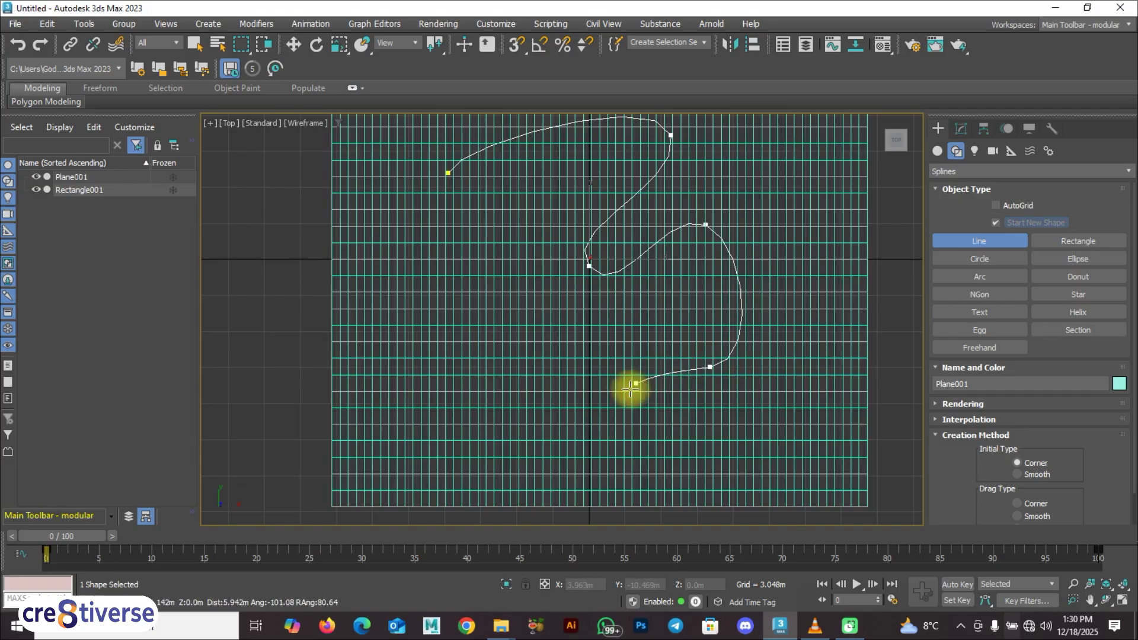
{"action": "left_click", "coordinate": [594, 435]}
{"action": "left_click", "coordinate": [415, 376]}
{"action": "left_click_drag", "start_coordinate": [445, 333], "coordinate": [454, 335]}
{"action": "left_click", "coordinate": [528, 344]}
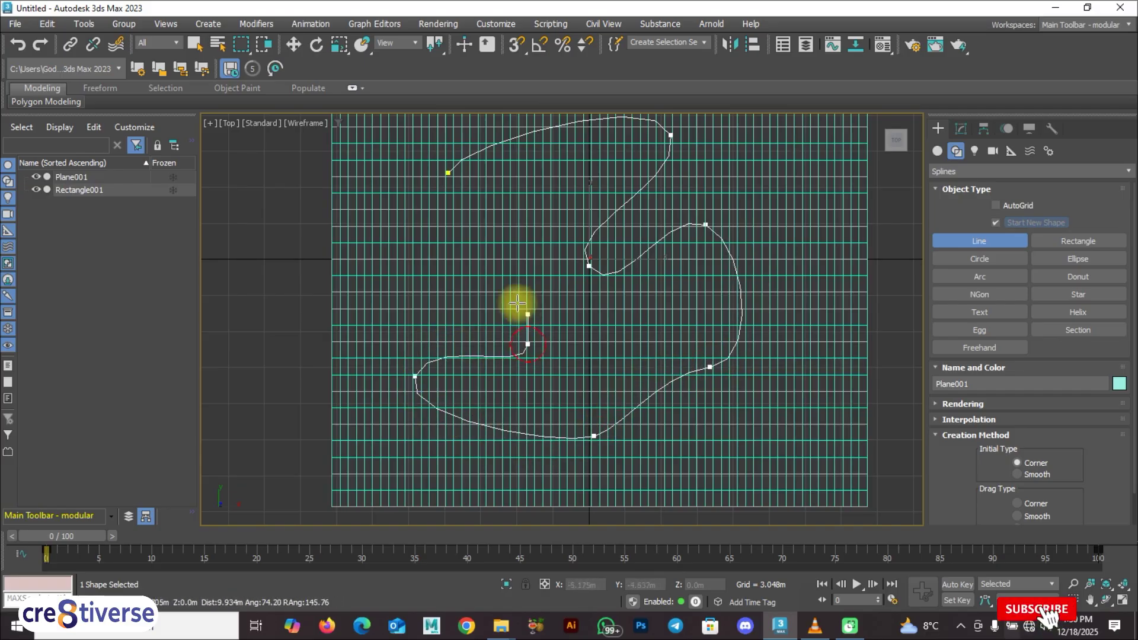
{"action": "left_click_drag", "start_coordinate": [434, 245], "coordinate": [449, 233]}
{"action": "left_click", "coordinate": [485, 221]}
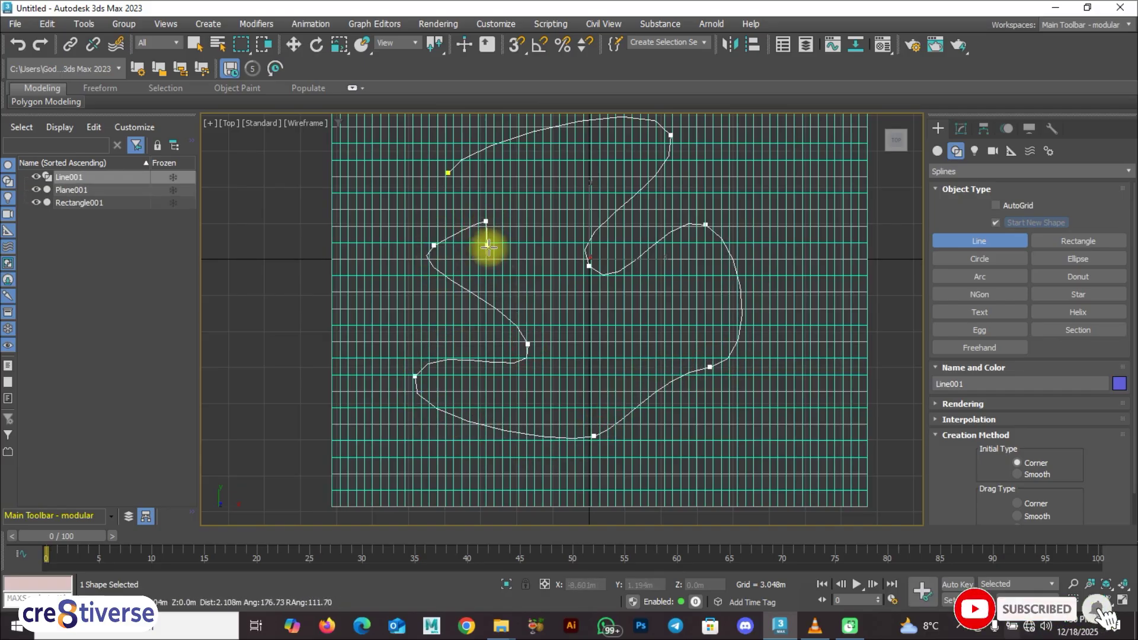
{"action": "right_click", "coordinate": [511, 268]}
Return to the maximized perspective view and raise the winding line along Z until it sits above the terrain.
{"action": "key", "text": "alt+w"}
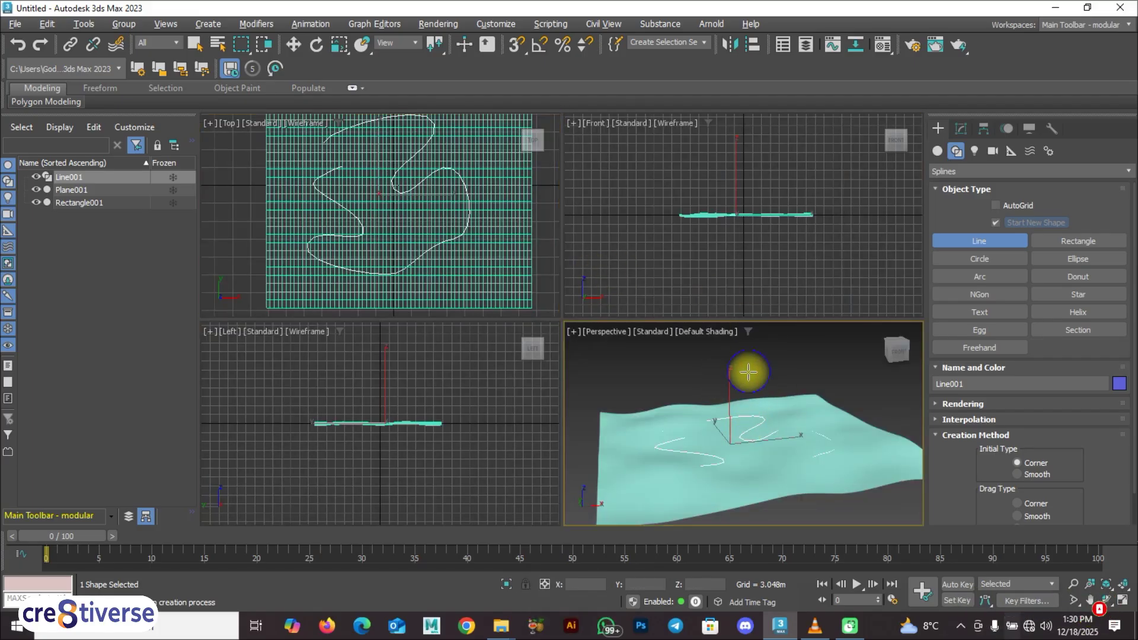
{"action": "key", "text": "alt+w"}
{"action": "key", "text": "w"}
{"action": "middle_click_drag", "start_coordinate": [528, 385], "coordinate": [540, 405], "text": "alt"}
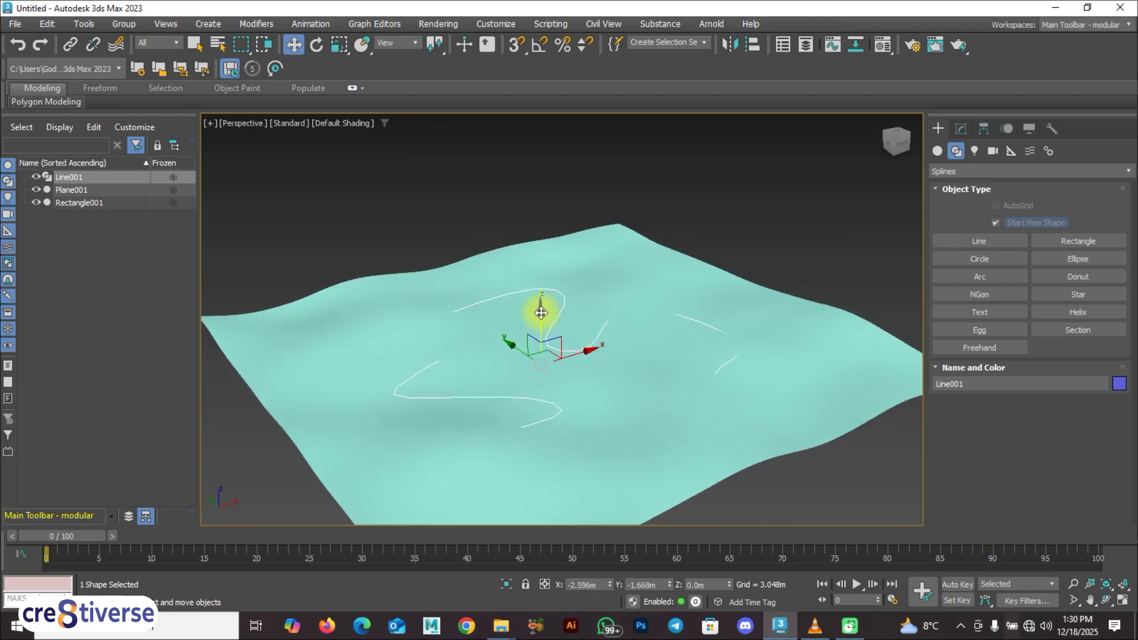
{"action": "left_click_drag", "start_coordinate": [540, 310], "coordinate": [552, 263]}
Scale the winding line up to about 107%.
{"action": "key", "text": "r"}
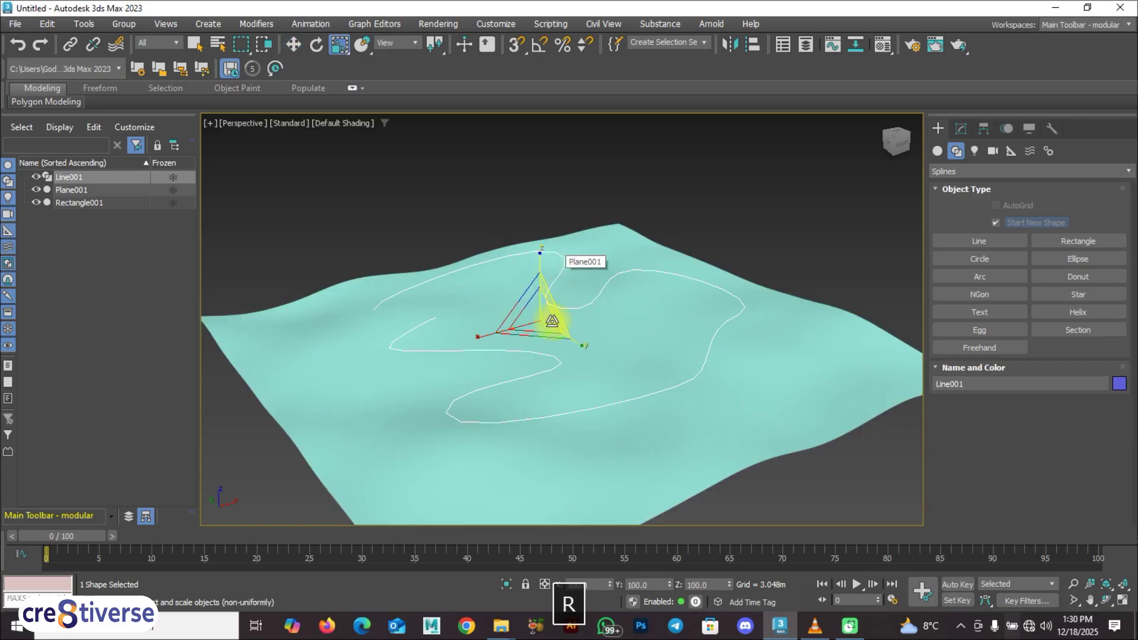
{"action": "mouse_move", "coordinate": [543, 313]}
{"action": "left_mouse_down"}
{"action": "mouse_move", "coordinate": [555, 324]}
{"action": "mouse_move", "coordinate": [531, 308]}
{"action": "mouse_move", "coordinate": [534, 326]}
{"action": "left_mouse_up"}
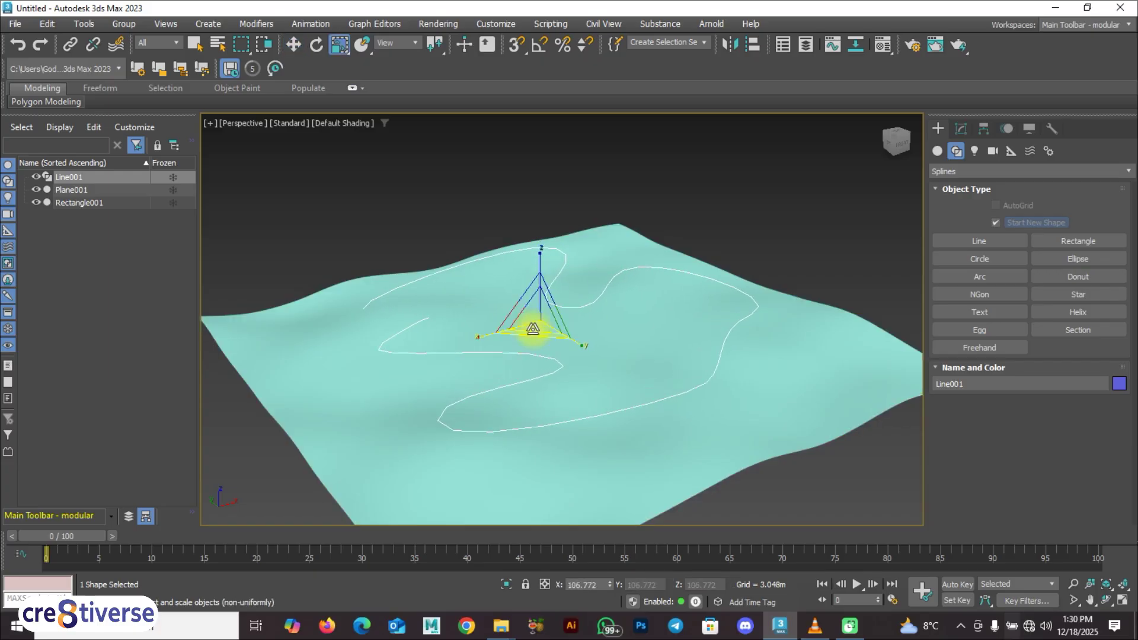
{"action": "mouse_move", "coordinate": [533, 326]}
{"action": "middle_mouse_down", "text": "alt"}
{"action": "mouse_move", "coordinate": [610, 398]}
{"action": "mouse_move", "coordinate": [542, 338]}
{"action": "middle_mouse_up", "text": "alt"}
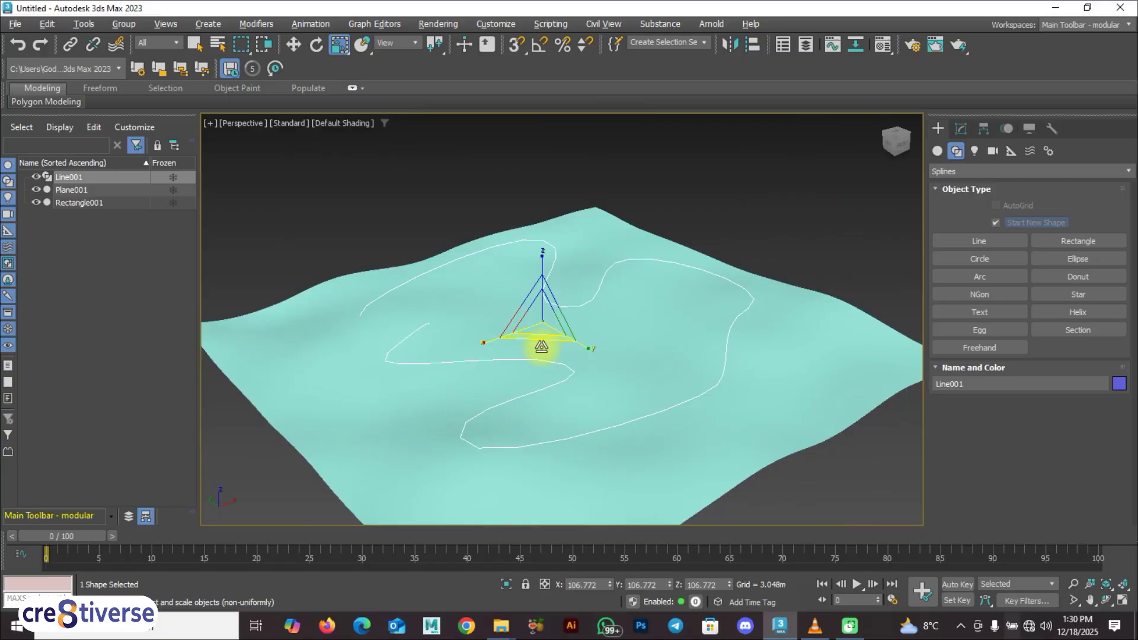
Enable the line's renderable thickness in the viewport.
{"action": "left_click", "coordinate": [960, 128]}
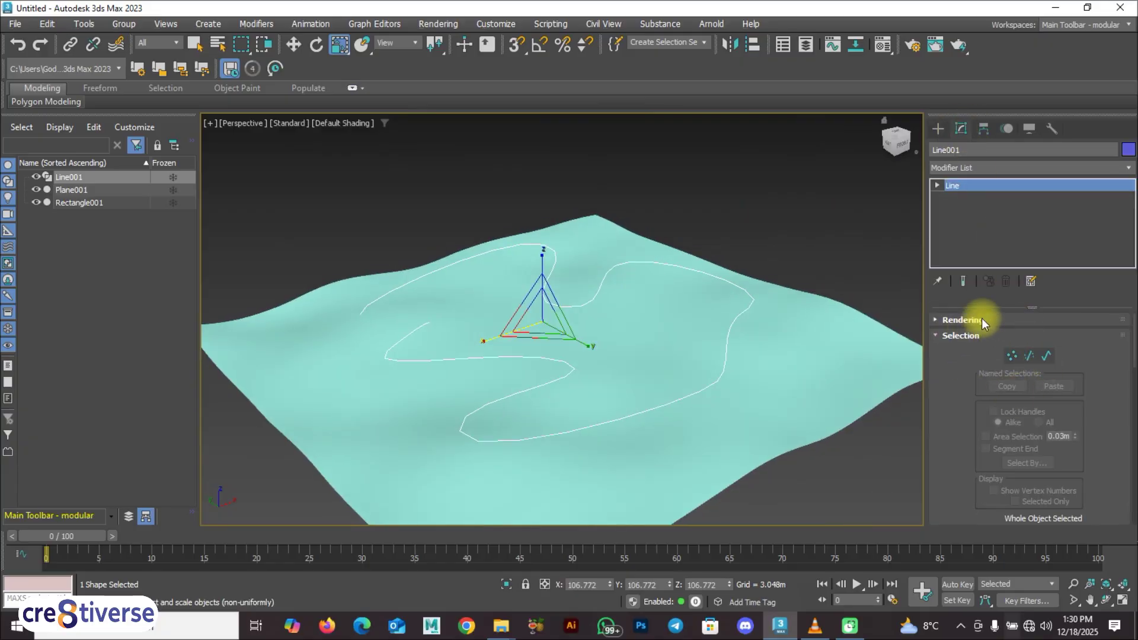
{"action": "left_click", "coordinate": [937, 320]}
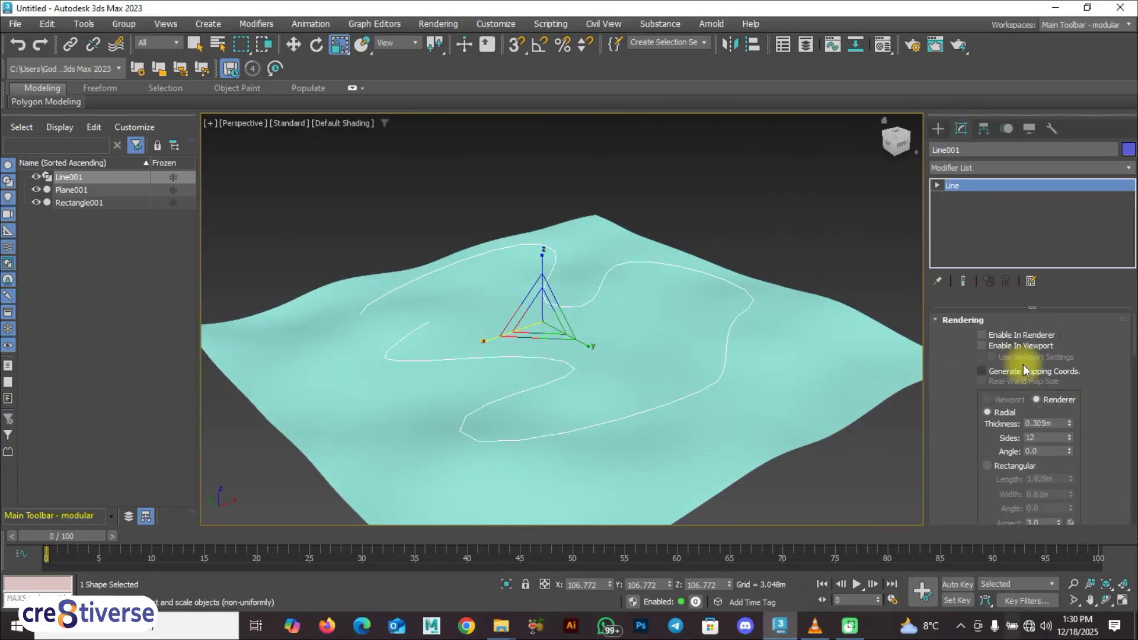
{"action": "left_click", "coordinate": [981, 346]}
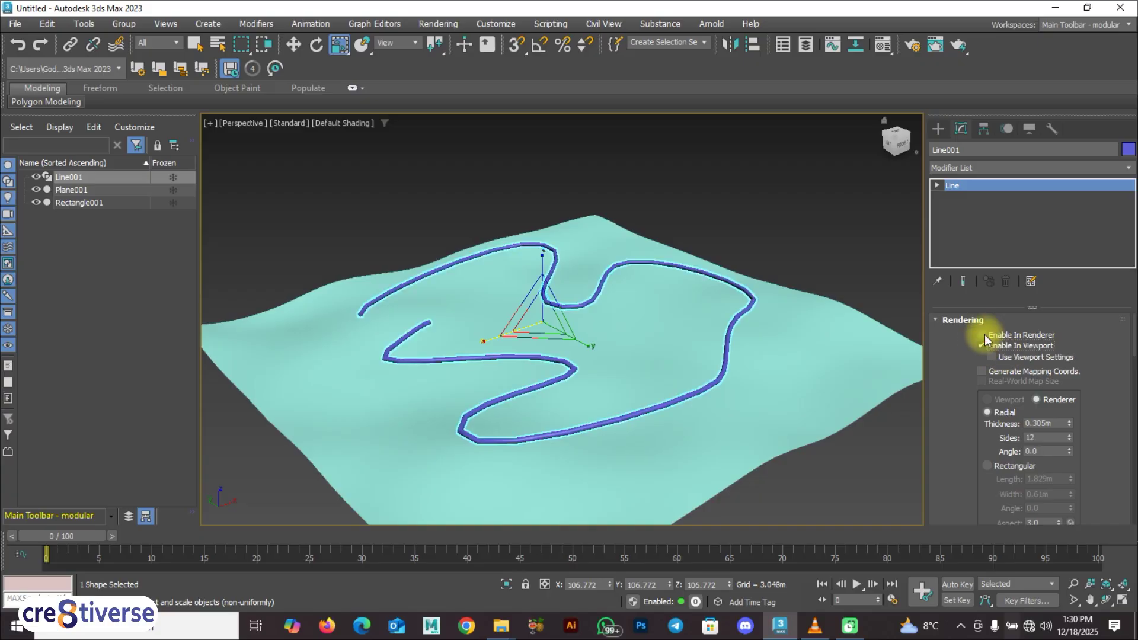
Switch the winding line's rendering cross-section to Rectangular and reduce its length to about 0.475 m.
{"action": "scroll", "coordinate": [752, 388], "scroll_direction": "up", "scroll_amount": 2}
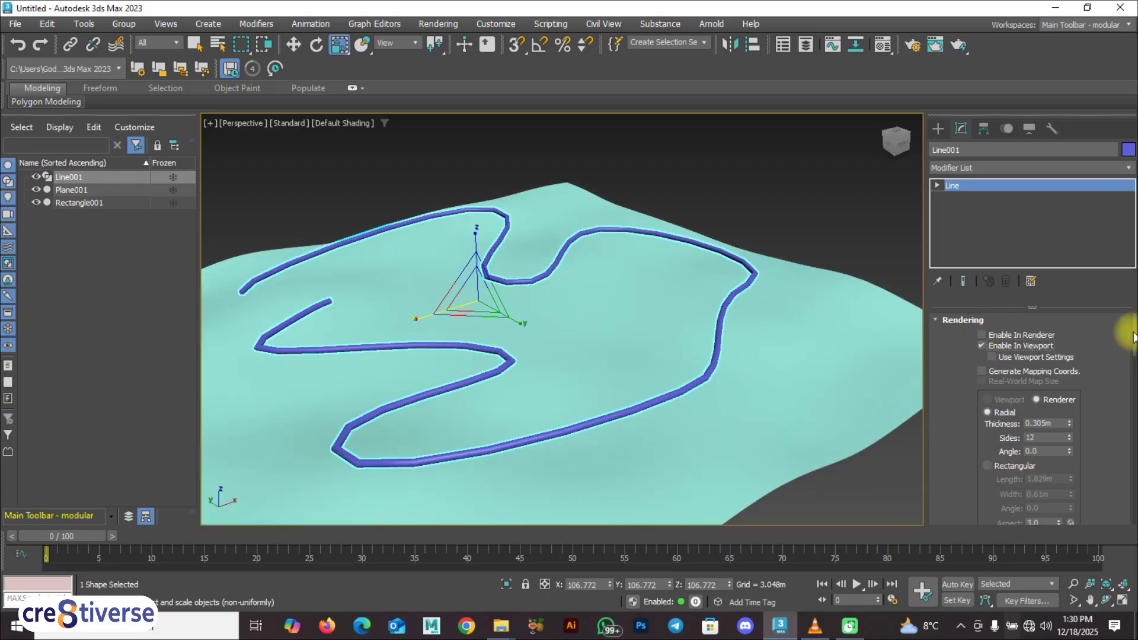
{"action": "scroll", "coordinate": [1122, 349], "scroll_direction": "down", "scroll_amount": 5}
{"action": "scroll", "coordinate": [976, 346], "scroll_direction": "up", "scroll_amount": 2}
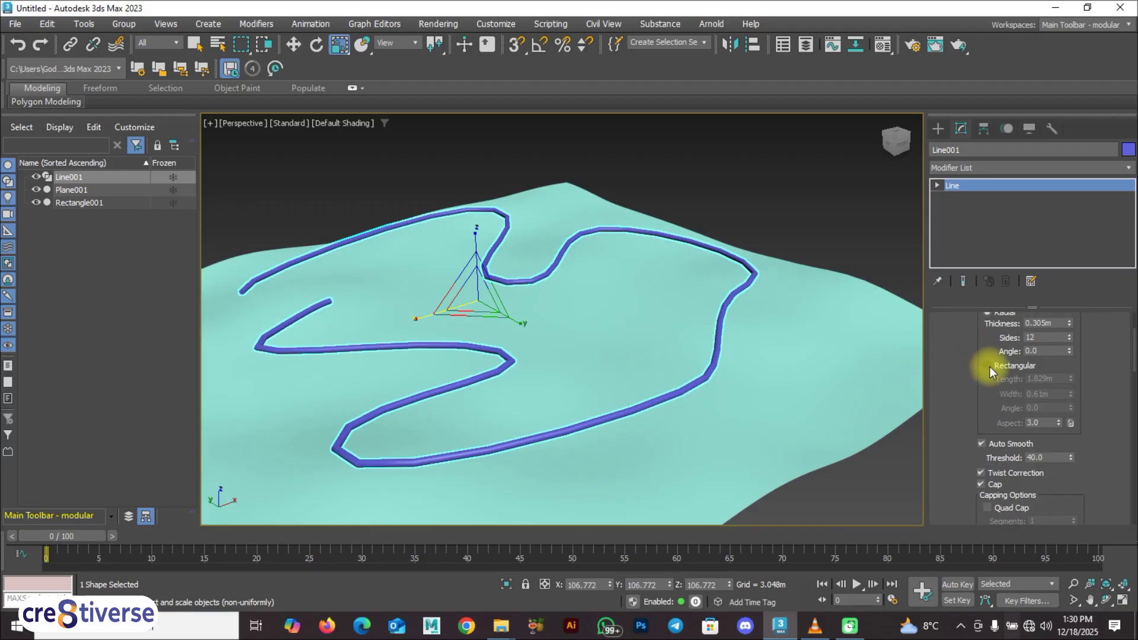
{"action": "left_click", "coordinate": [988, 366]}
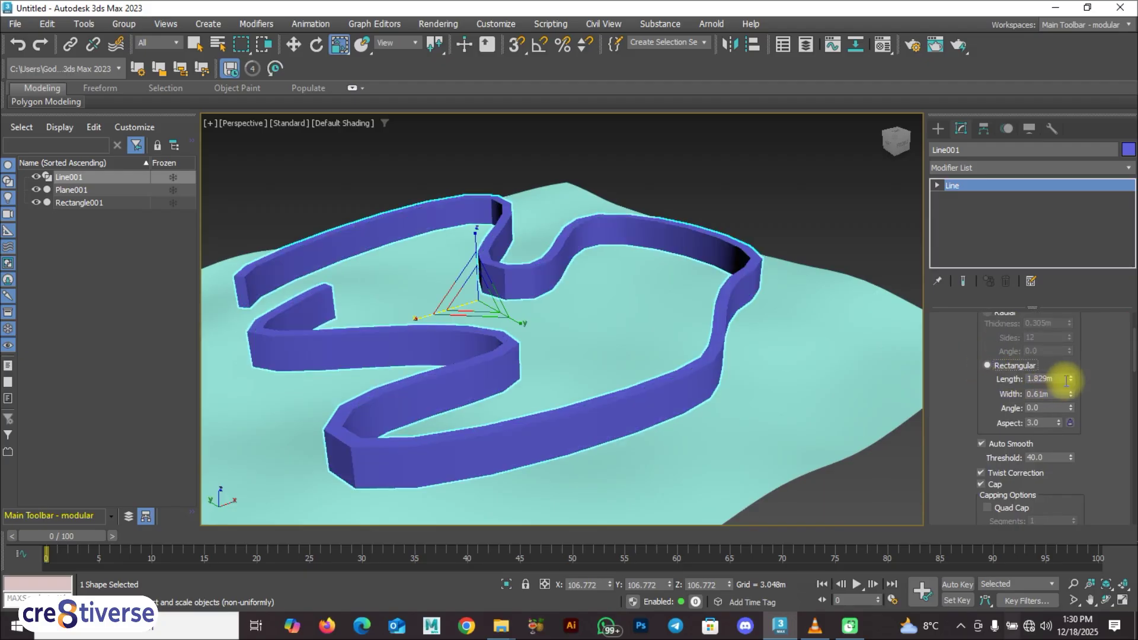
{"action": "left_click_drag", "start_coordinate": [1071, 379], "coordinate": [1071, 434]}
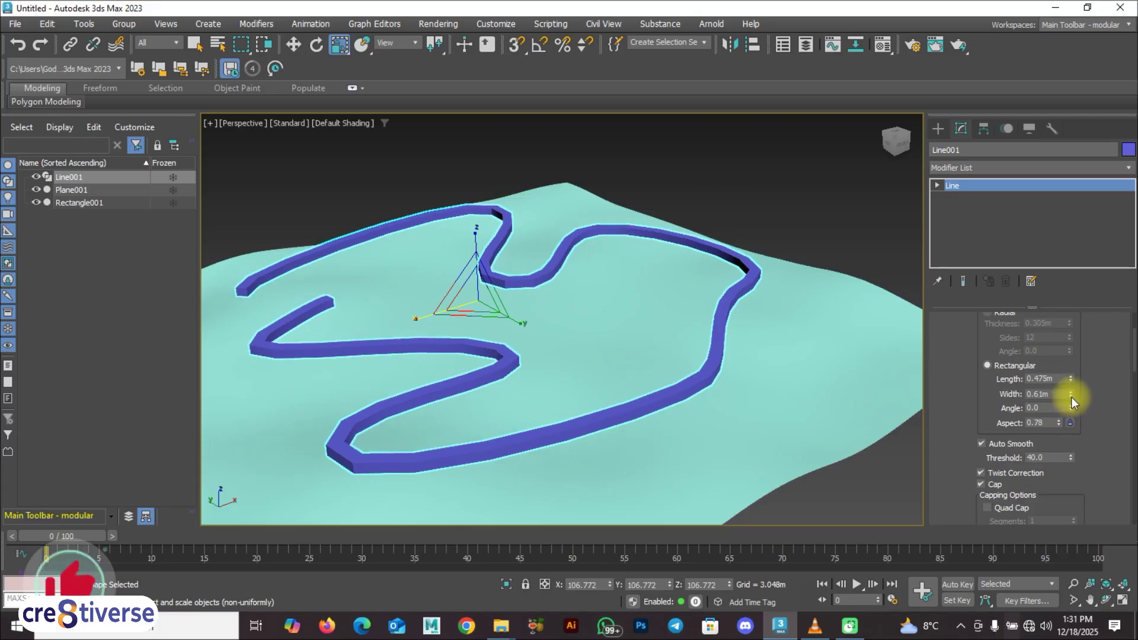
Widen the path's rectangular cross-section to about 1.731 m and reduce its length to about 0.357 m.
{"action": "left_click_drag", "start_coordinate": [1071, 394], "coordinate": [1072, 261]}
{"action": "scroll", "coordinate": [709, 393], "scroll_direction": "up", "scroll_amount": 3}
{"action": "middle_click_drag", "start_coordinate": [709, 393], "coordinate": [705, 368], "text": "alt"}
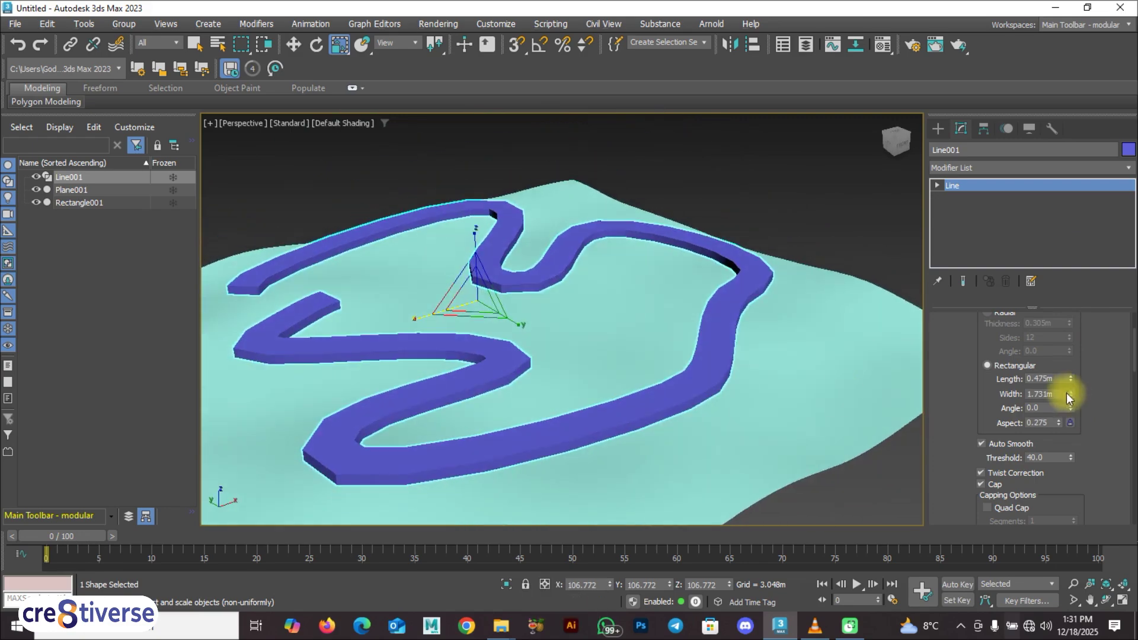
{"action": "left_click_drag", "start_coordinate": [1072, 377], "coordinate": [1079, 399]}
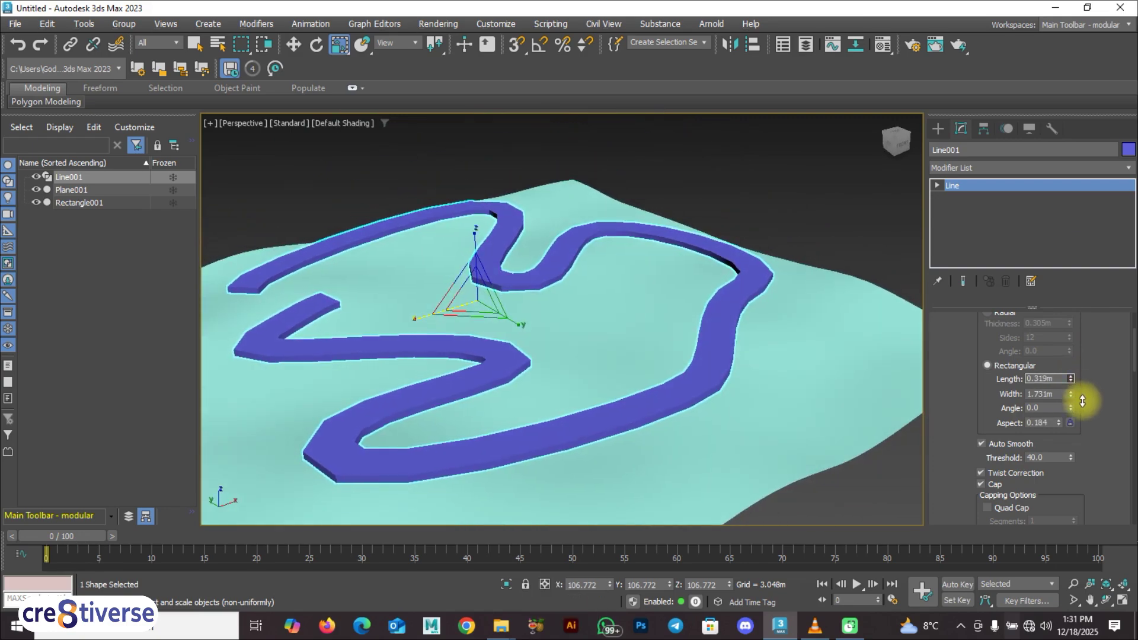
{"action": "middle_click_drag", "start_coordinate": [605, 333], "coordinate": [594, 349], "text": "alt"}
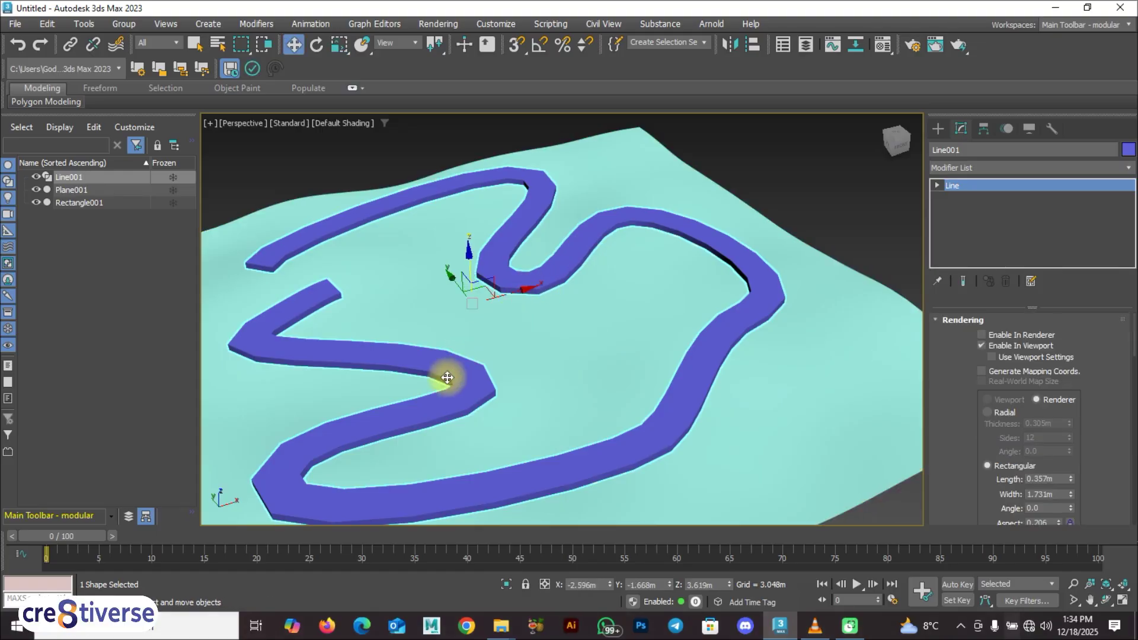
Switch the geometry creation category to Compound Objects.
{"action": "mouse_move", "coordinate": [445, 376]}
{"action": "middle_mouse_down", "text": "alt"}
{"action": "mouse_move", "coordinate": [511, 340]}
{"action": "mouse_move", "coordinate": [589, 322]}
{"action": "mouse_move", "coordinate": [475, 335]}
{"action": "mouse_move", "coordinate": [438, 372]}
{"action": "mouse_move", "coordinate": [549, 360]}
{"action": "mouse_move", "coordinate": [450, 386]}
{"action": "middle_mouse_up", "text": "alt"}
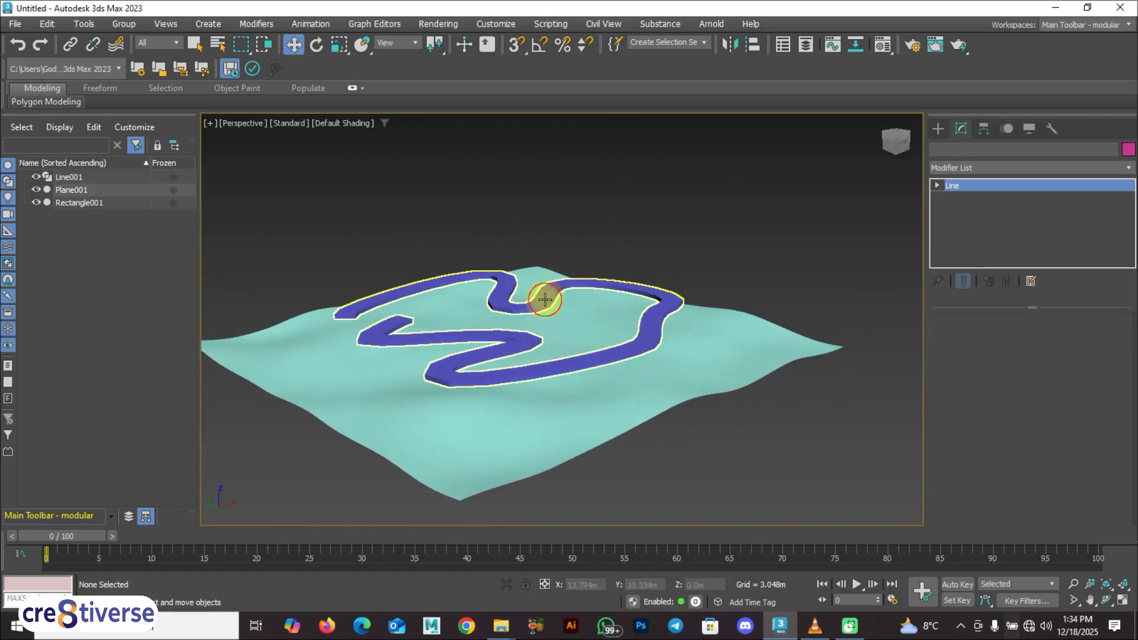
{"action": "left_click", "coordinate": [944, 129]}
{"action": "left_click", "coordinate": [938, 151]}
{"action": "left_click", "coordinate": [962, 172]}
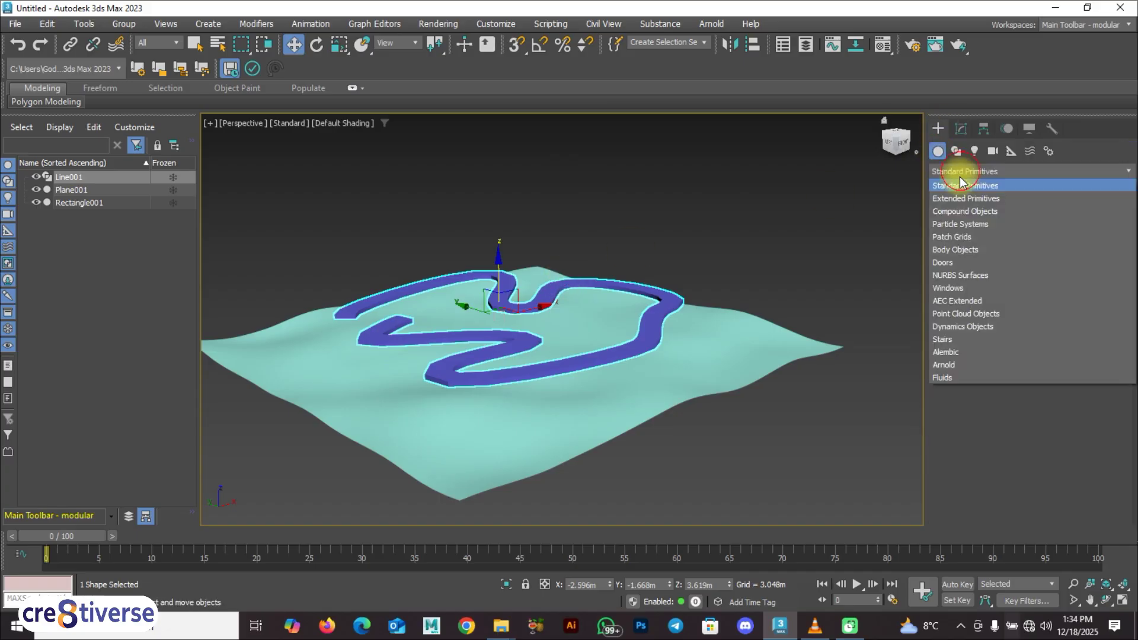
{"action": "left_click", "coordinate": [961, 211]}
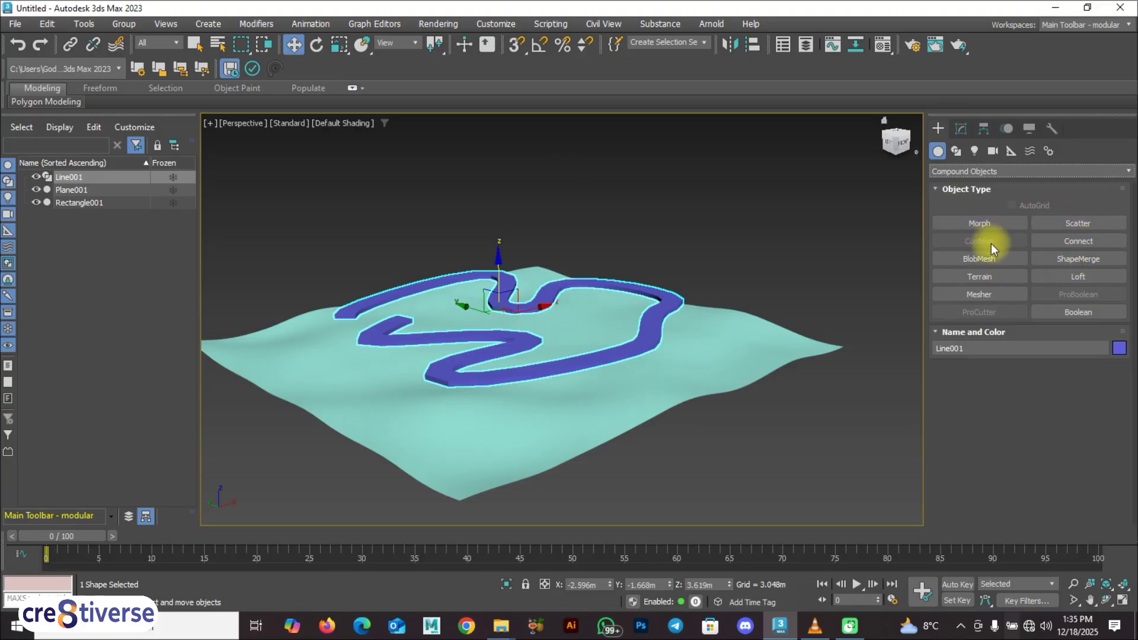
Convert the winding path line to an Editable Poly.
{"action": "left_click", "coordinate": [547, 302]}
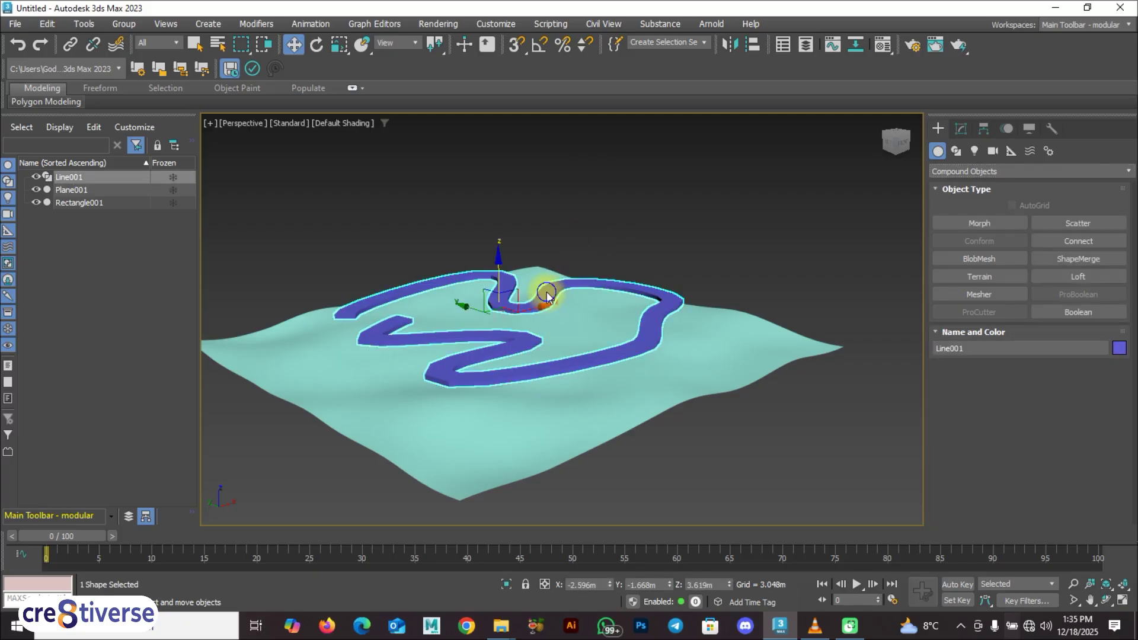
{"action": "right_click", "coordinate": [543, 289]}
{"action": "mouse_move", "coordinate": [613, 466]}
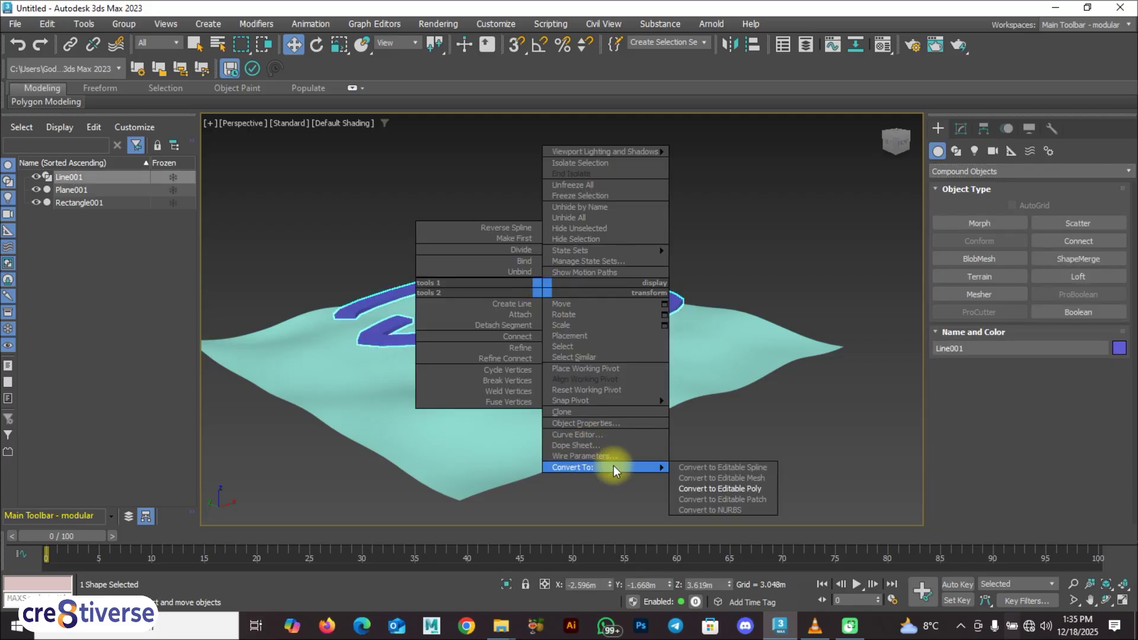
{"action": "left_click", "coordinate": [707, 487]}
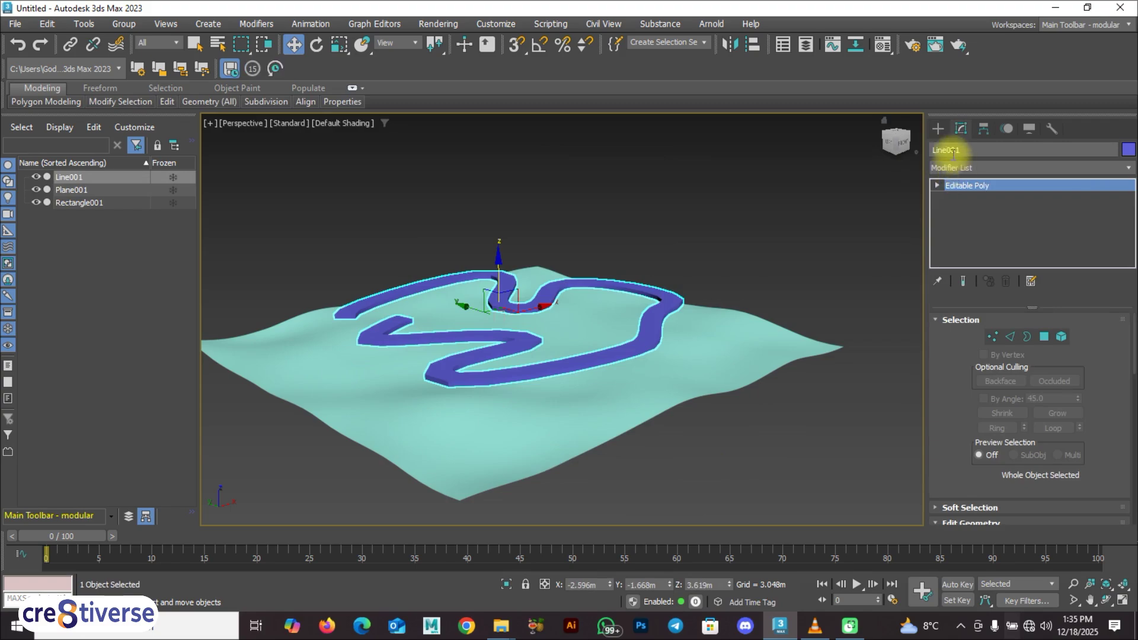
Create a Conform compound object from the path and activate the Top viewport in the four-view layout.
{"action": "left_click", "coordinate": [938, 130]}
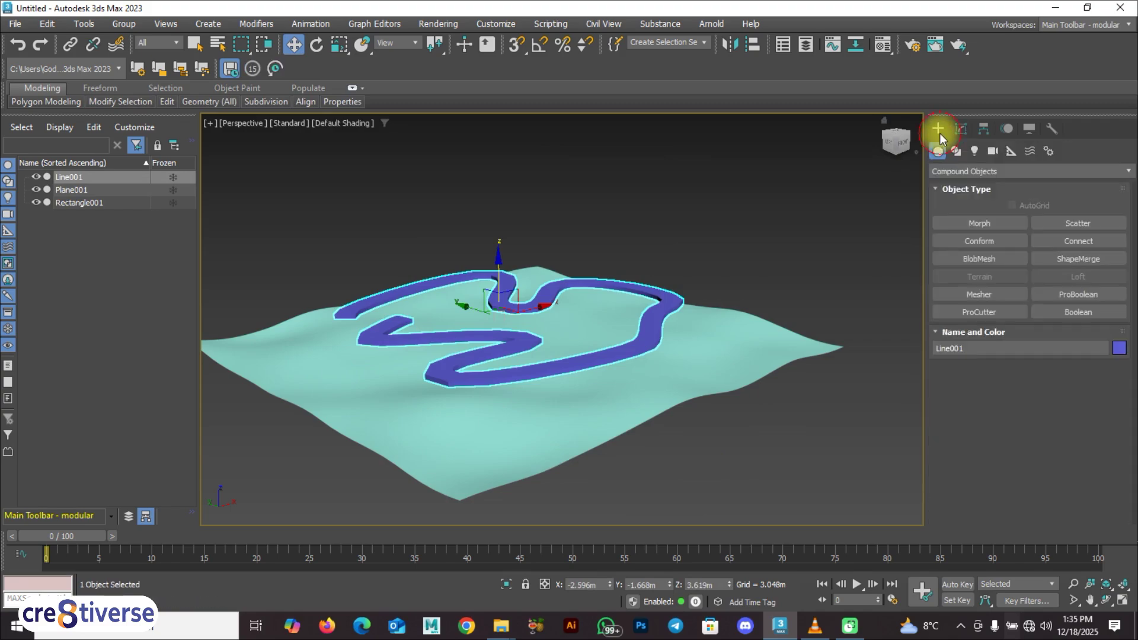
{"action": "left_click", "coordinate": [988, 241]}
{"action": "mouse_move", "coordinate": [621, 348]}
{"action": "middle_mouse_down", "text": "alt"}
{"action": "mouse_move", "coordinate": [621, 376]}
{"action": "mouse_move", "coordinate": [610, 335]}
{"action": "mouse_move", "coordinate": [633, 341]}
{"action": "mouse_move", "coordinate": [630, 363]}
{"action": "middle_mouse_up", "text": "alt"}
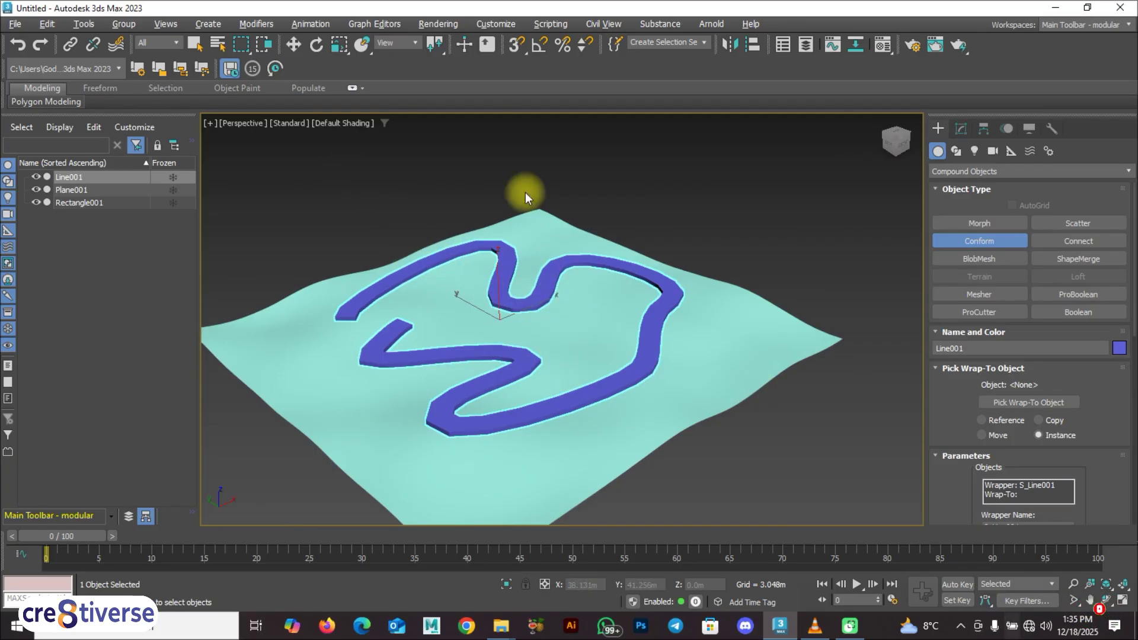
{"action": "key", "text": "alt+w"}
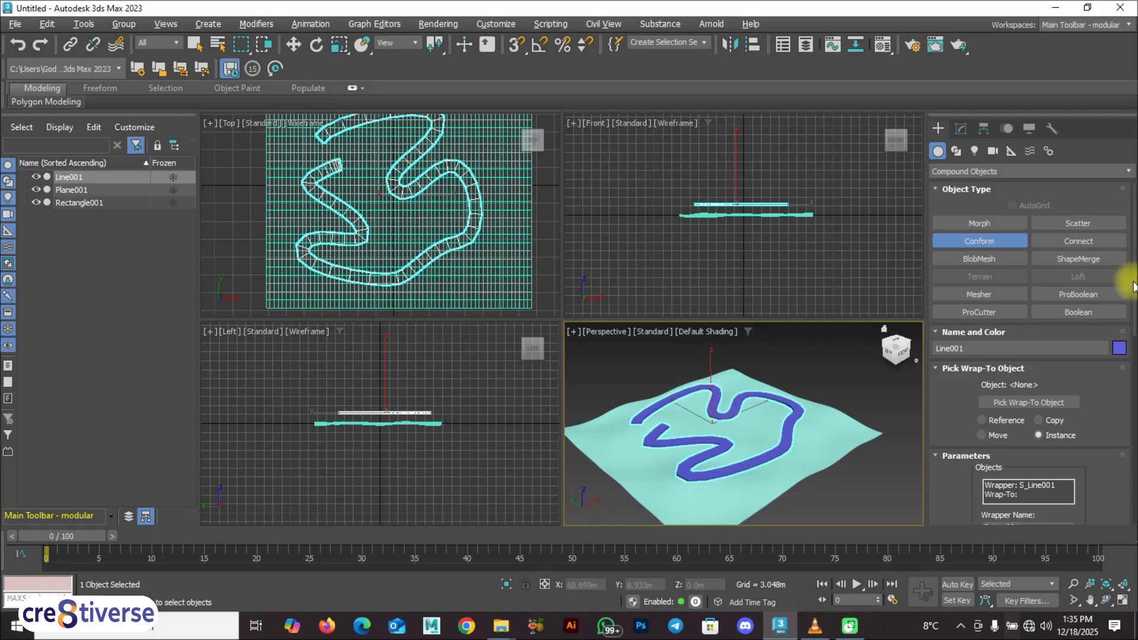
{"action": "left_click_drag", "start_coordinate": [1133, 287], "coordinate": [1135, 391]}
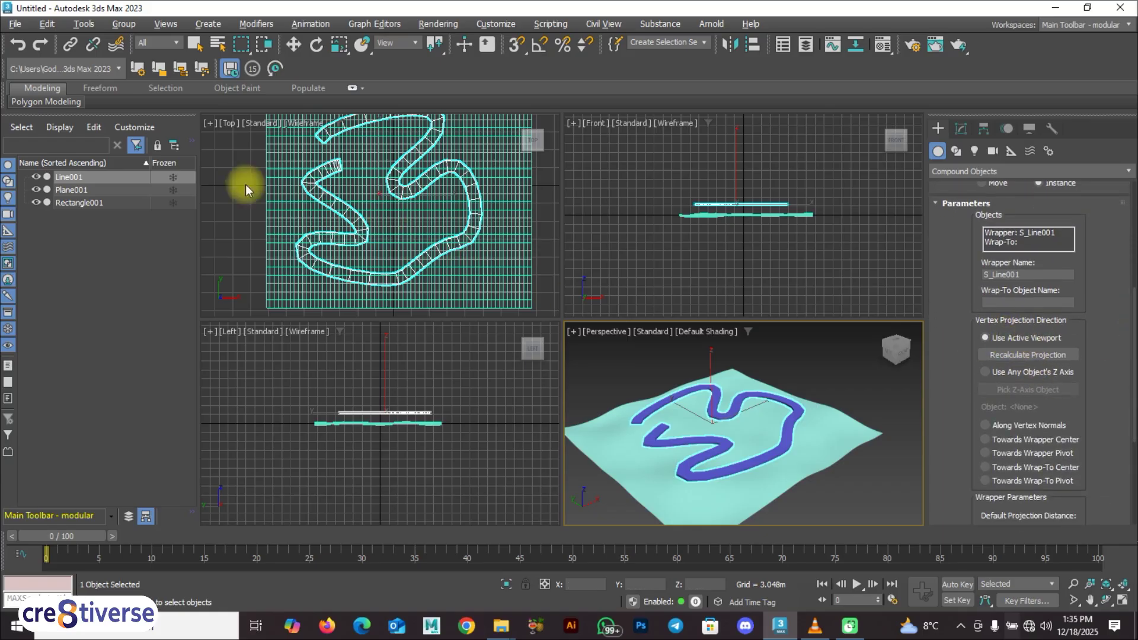
{"action": "left_click", "coordinate": [223, 175]}
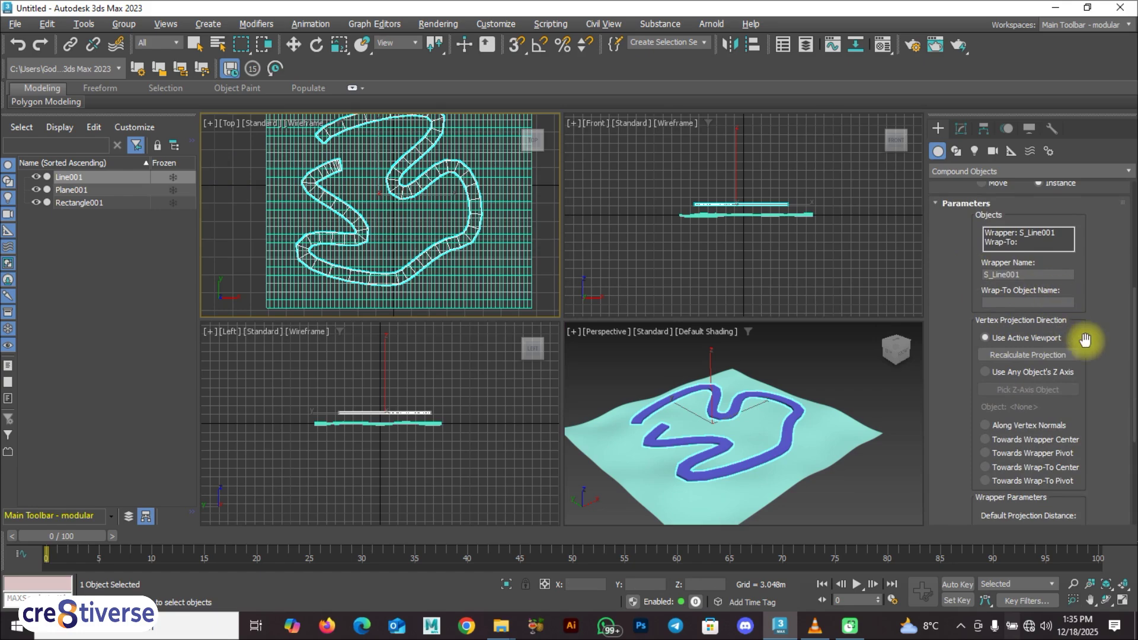
{"action": "left_click_drag", "start_coordinate": [1133, 349], "coordinate": [1132, 436]}
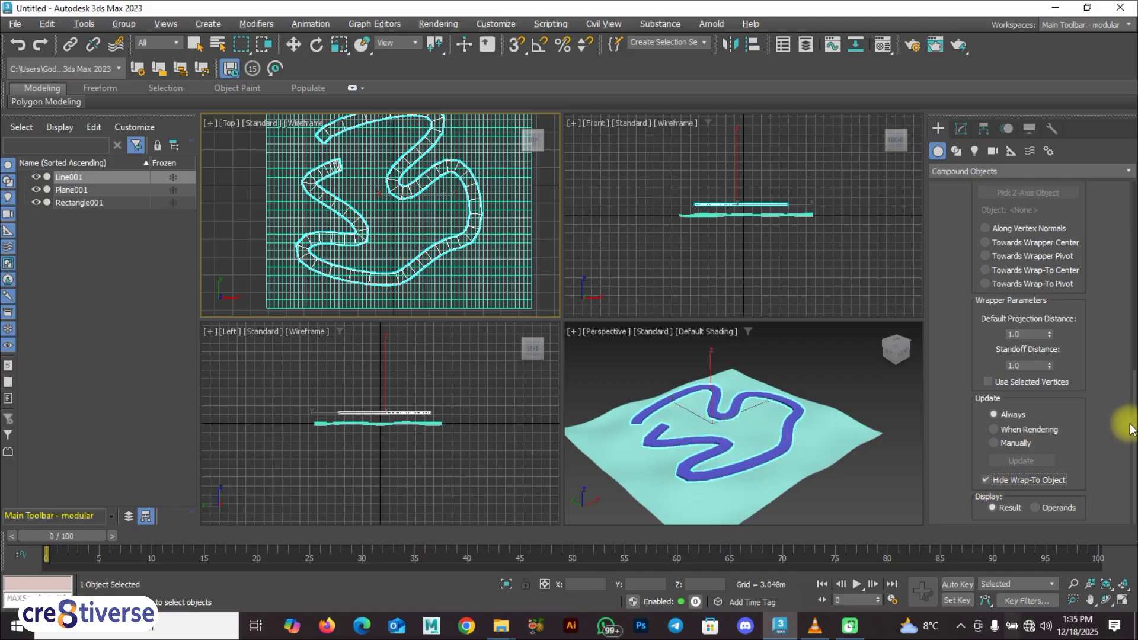
{"action": "left_click_drag", "start_coordinate": [1134, 428], "coordinate": [1134, 195]}
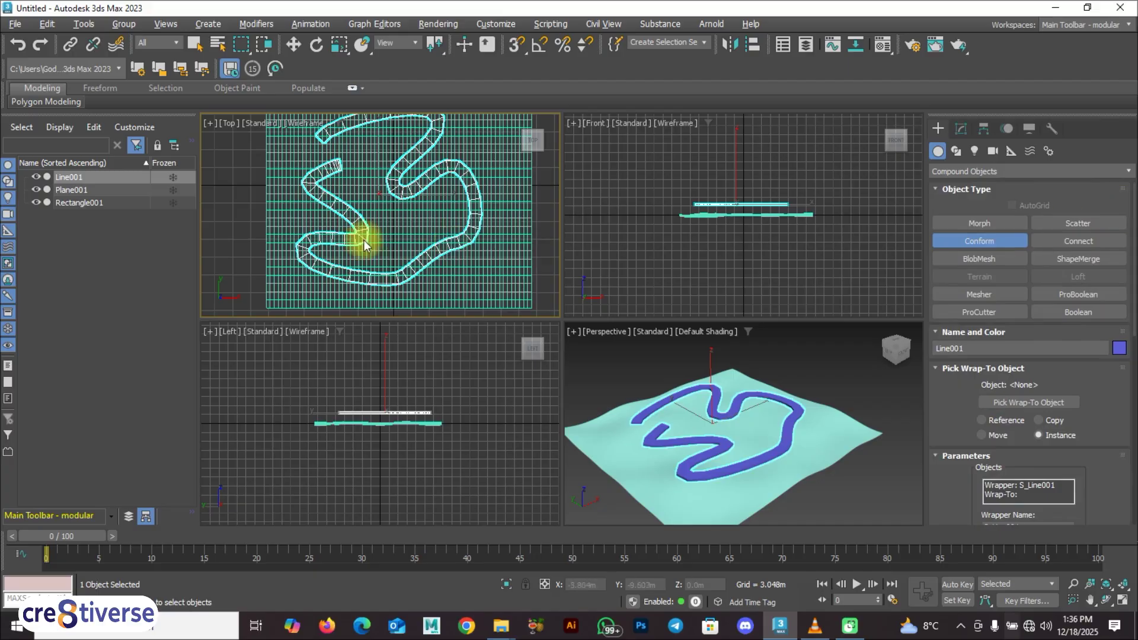
Leave Conform creation and make the Top viewport active again with the path still selected.
{"action": "right_click", "coordinate": [226, 187]}
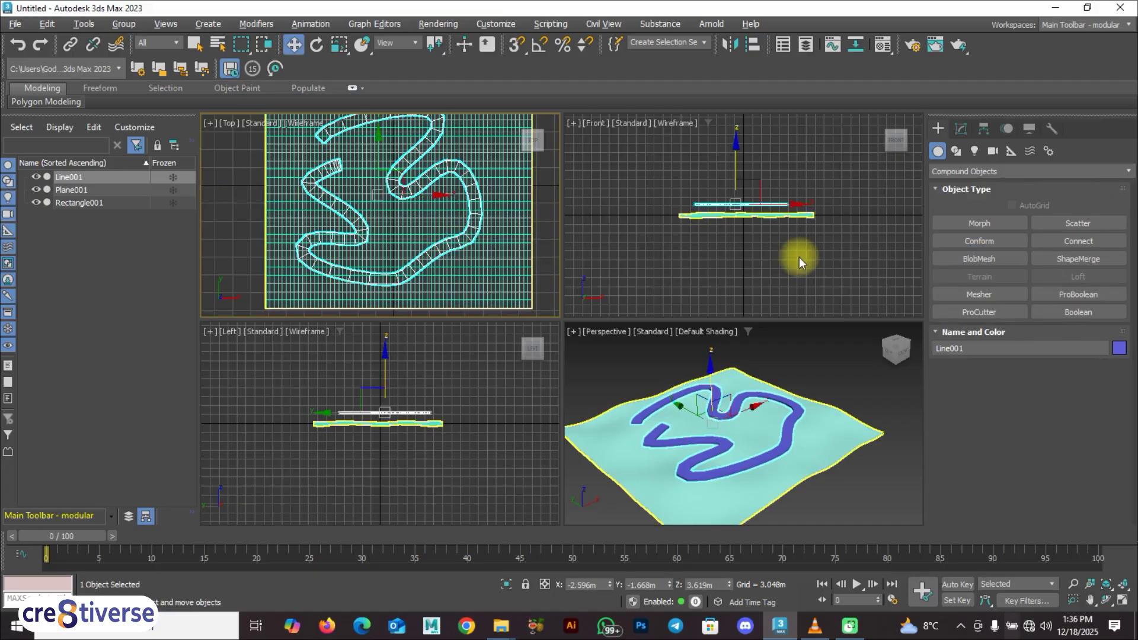
{"action": "left_click", "coordinate": [768, 354]}
{"action": "left_click", "coordinate": [713, 403]}
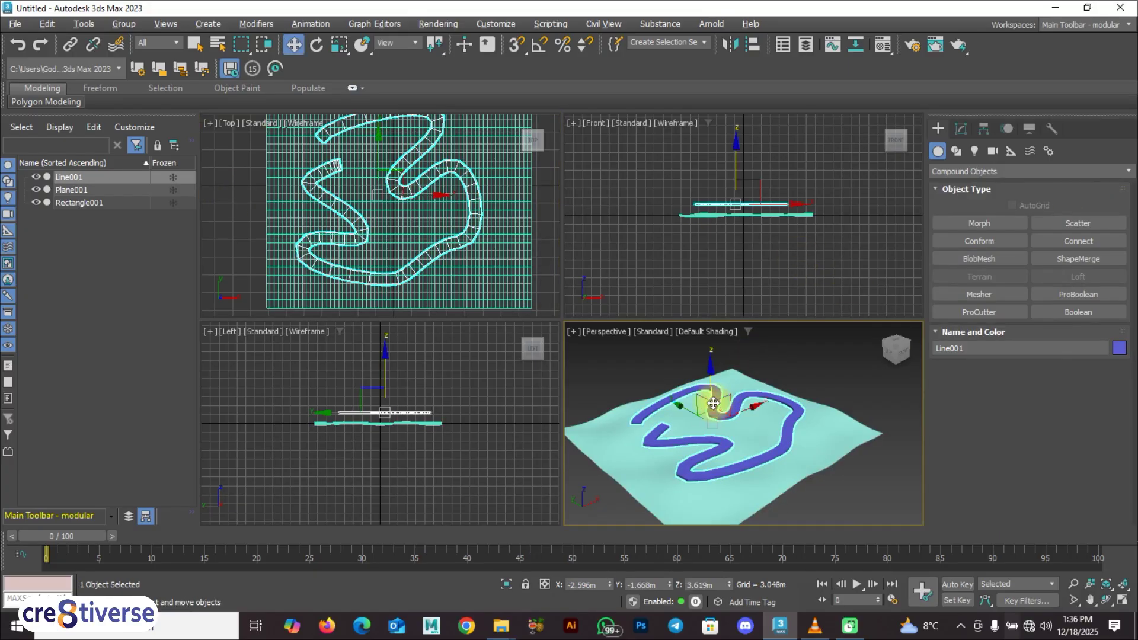
{"action": "right_click", "coordinate": [234, 166]}
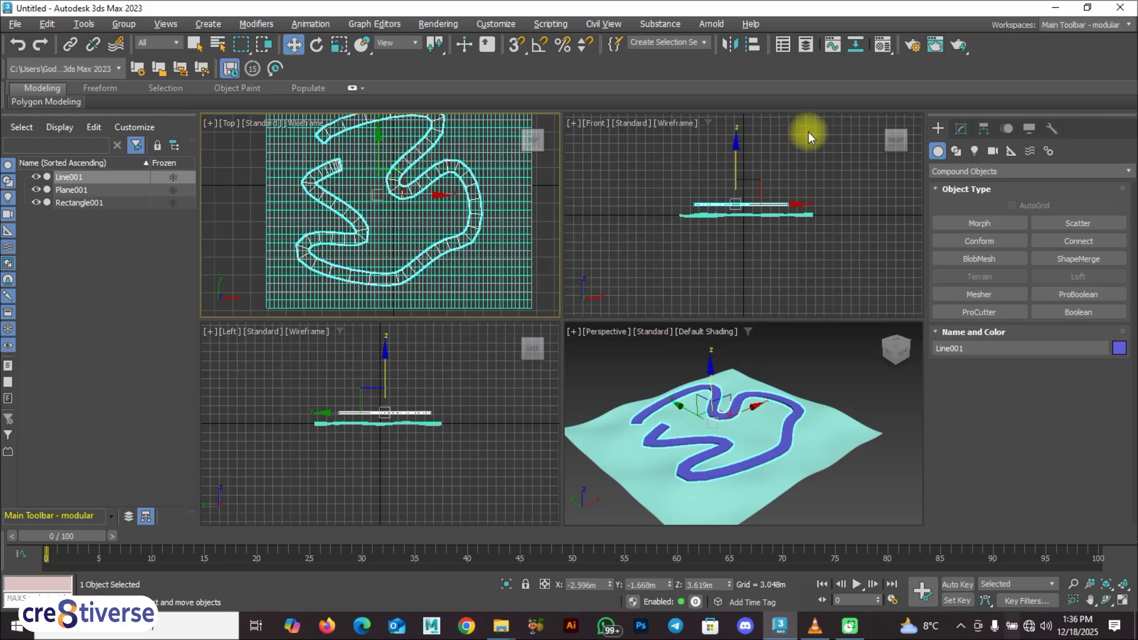
Pick the terrain plane as the wrap-to object in the path's Conform settings, using the Instance option.
{"action": "left_click", "coordinate": [962, 130]}
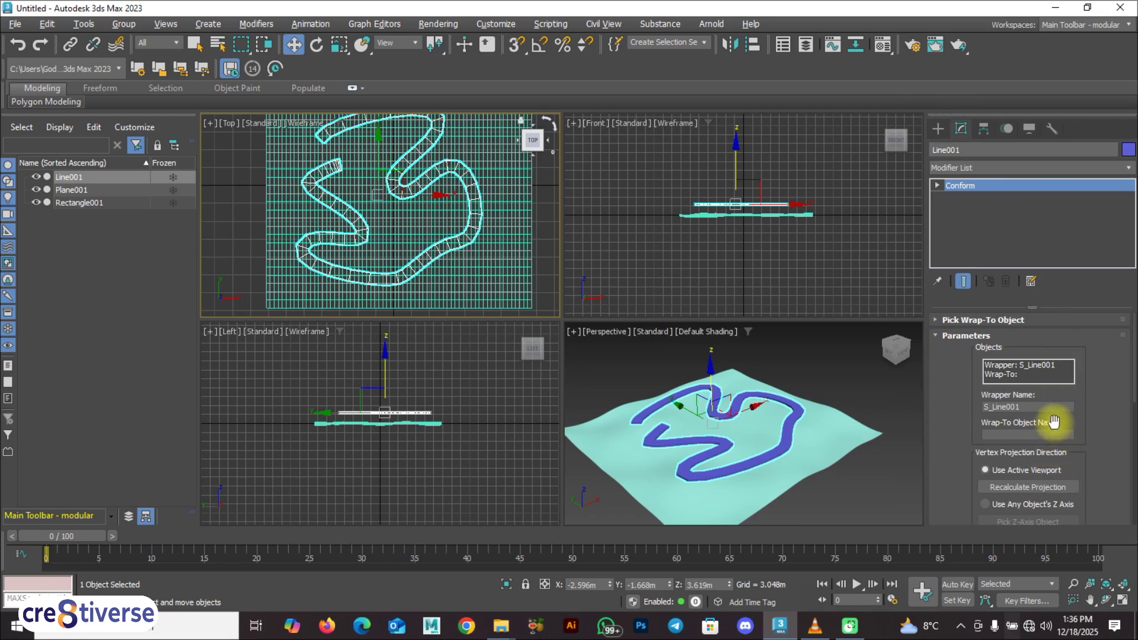
{"action": "key", "text": "F9"}
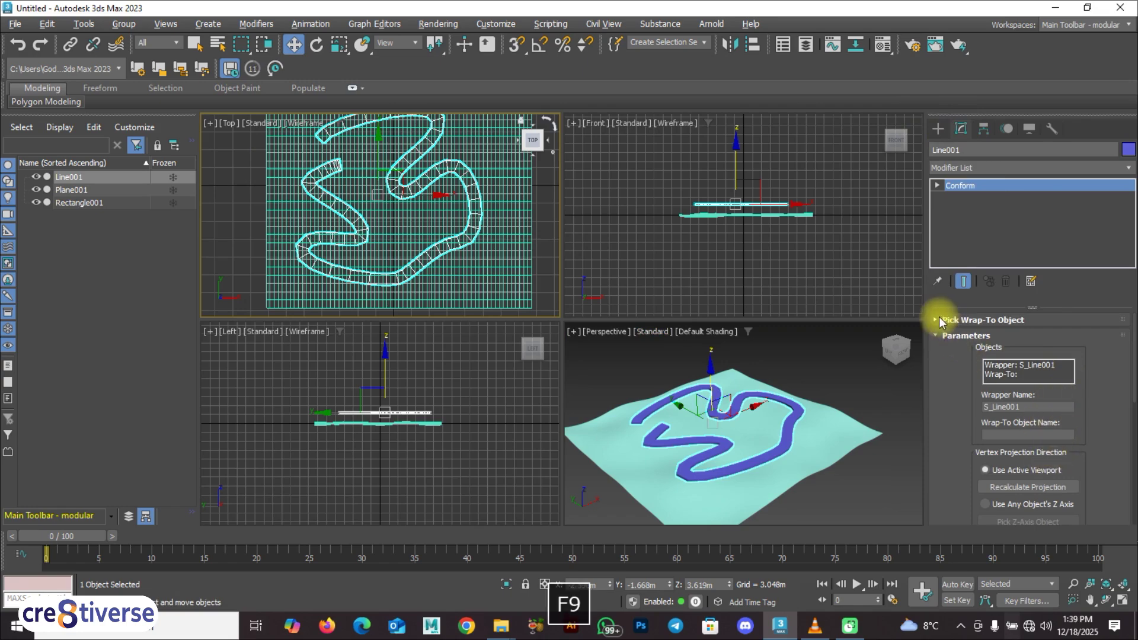
{"action": "left_click", "coordinate": [939, 320]}
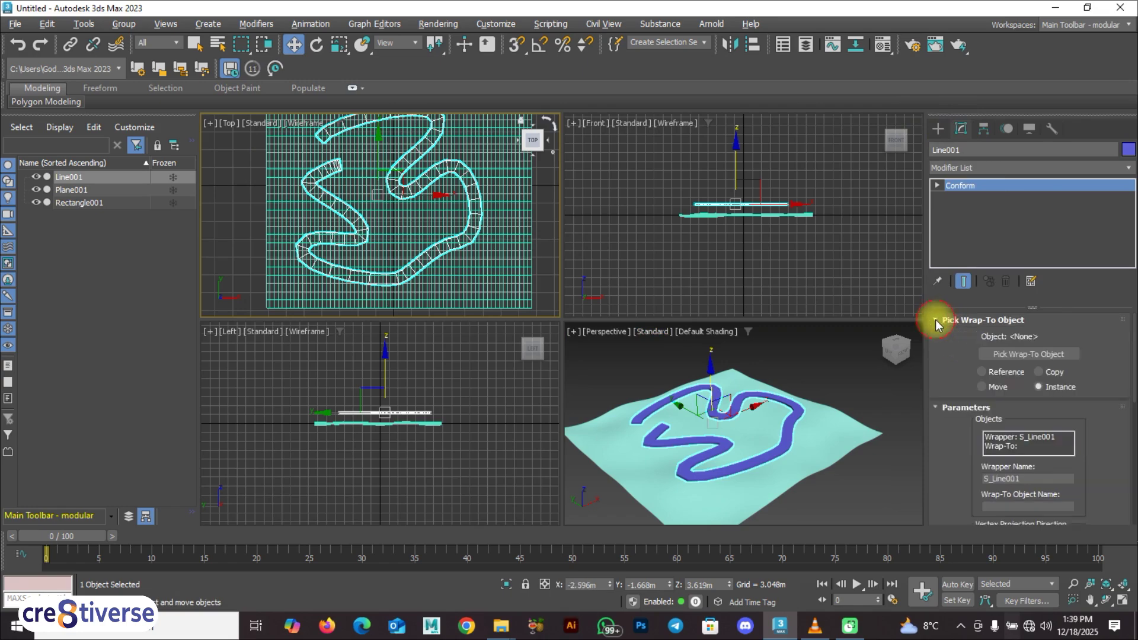
{"action": "left_click", "coordinate": [1035, 354]}
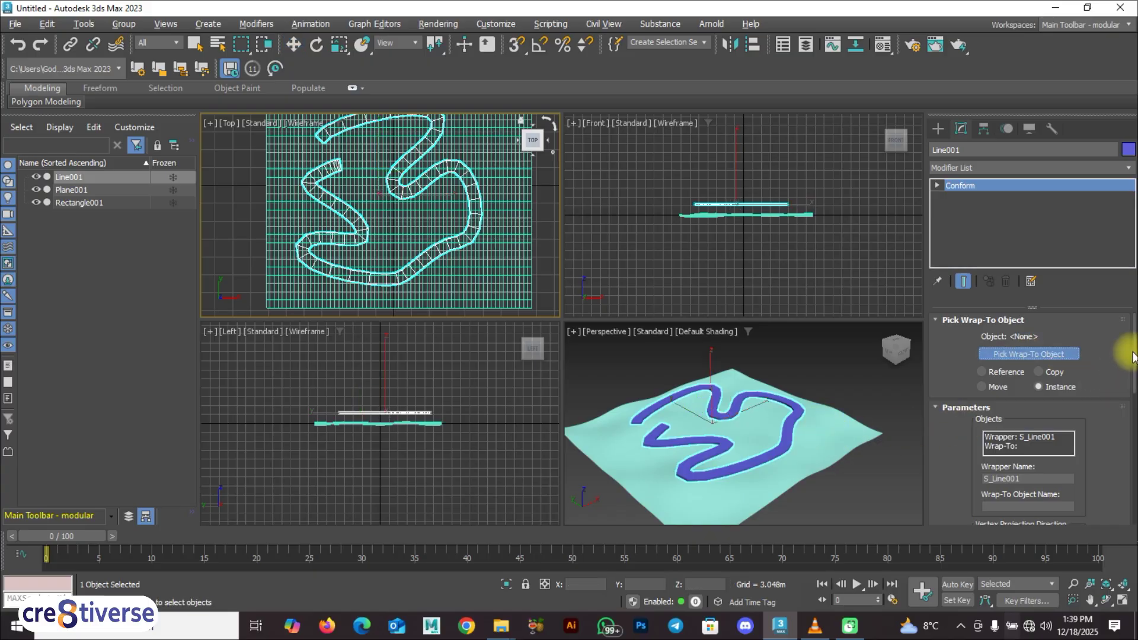
{"action": "scroll", "coordinate": [1124, 356], "scroll_direction": "down", "scroll_amount": 5}
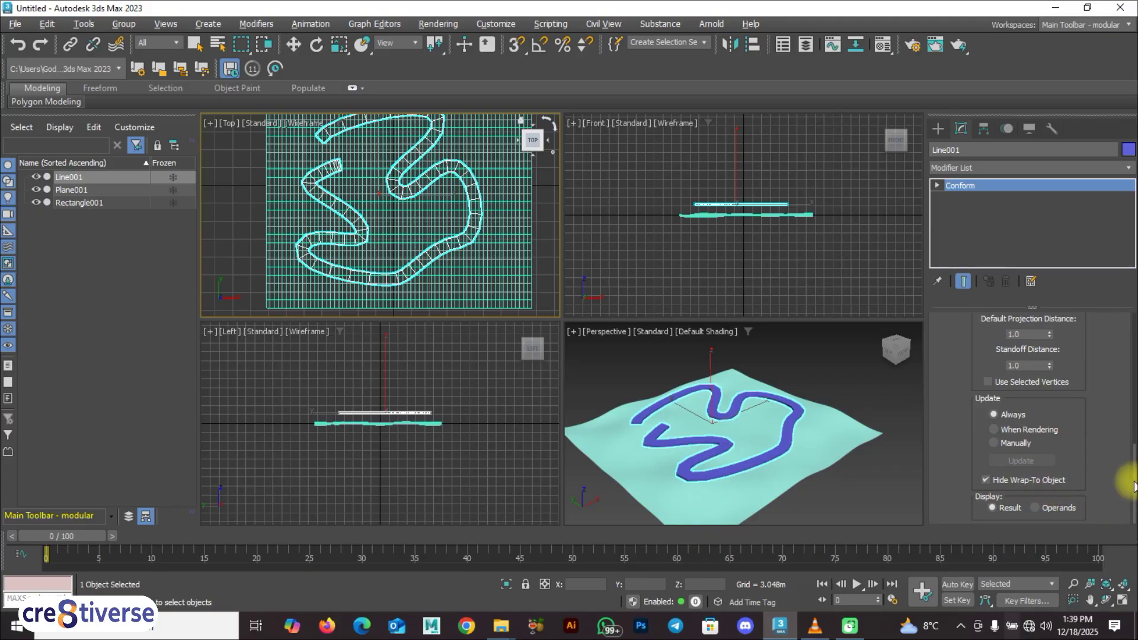
{"action": "scroll", "coordinate": [1127, 474], "scroll_direction": "up", "scroll_amount": 5}
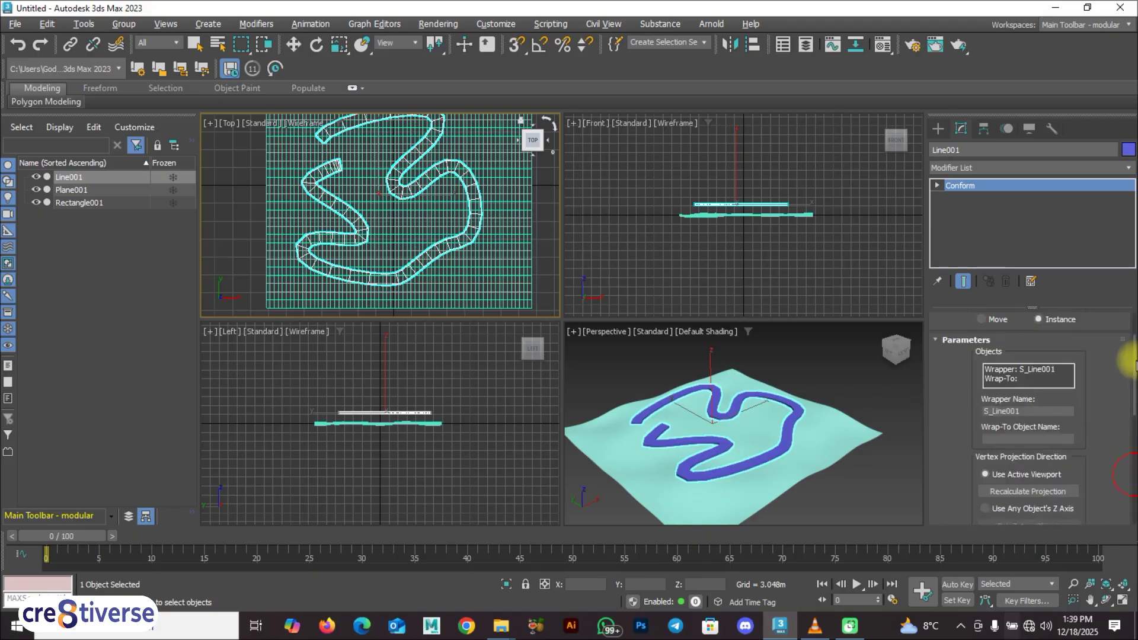
{"action": "left_click", "coordinate": [283, 142]}
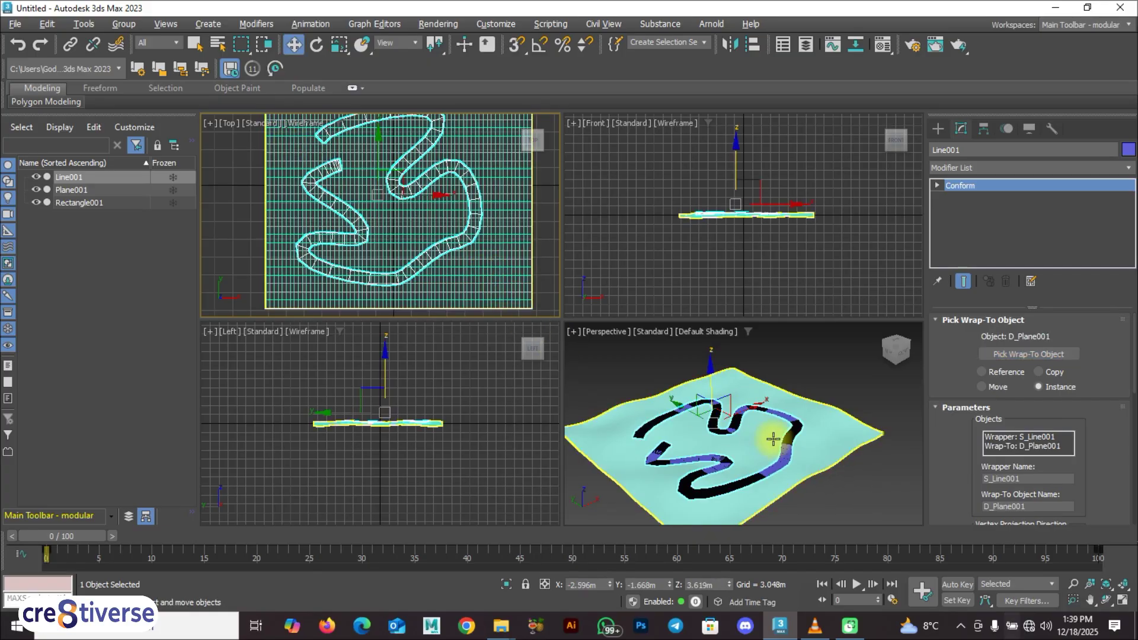
Return to the maximized perspective view and examine how the conformed path lies on the terrain surface.
{"action": "right_click", "coordinate": [802, 372]}
{"action": "left_click", "coordinate": [654, 465]}
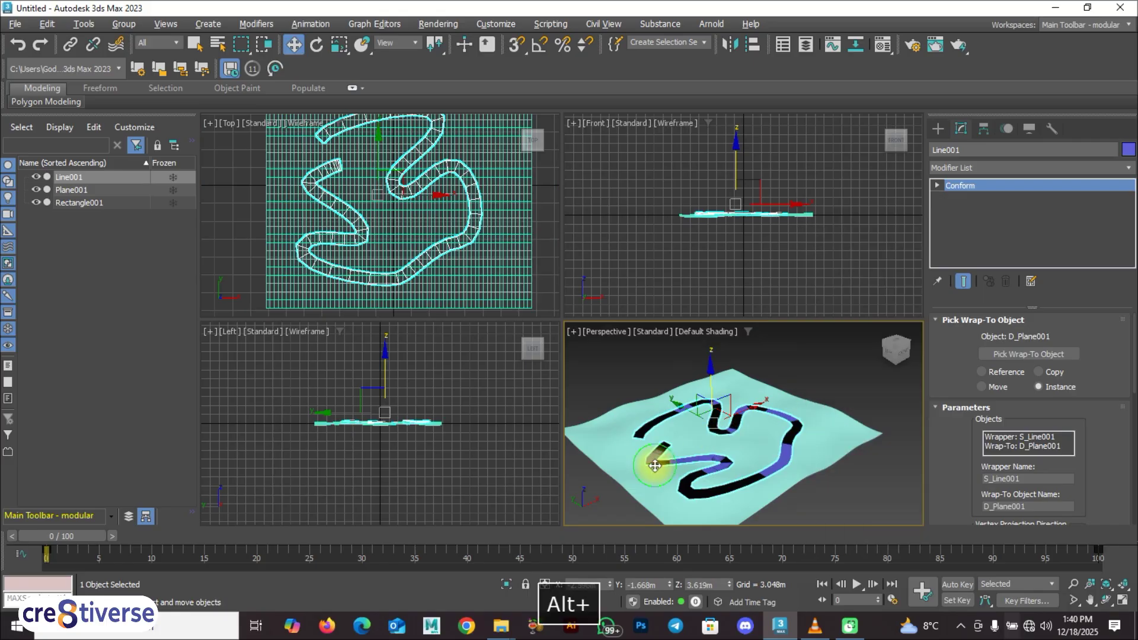
{"action": "key", "text": "alt+w"}
{"action": "middle_click_drag", "start_coordinate": [514, 432], "coordinate": [587, 392], "text": "alt"}
{"action": "scroll", "coordinate": [587, 391], "scroll_direction": "up", "scroll_amount": 5}
{"action": "middle_click_drag", "start_coordinate": [566, 429], "coordinate": [606, 365], "text": "alt"}
{"action": "scroll", "coordinate": [536, 358], "scroll_direction": "down", "scroll_amount": 6}
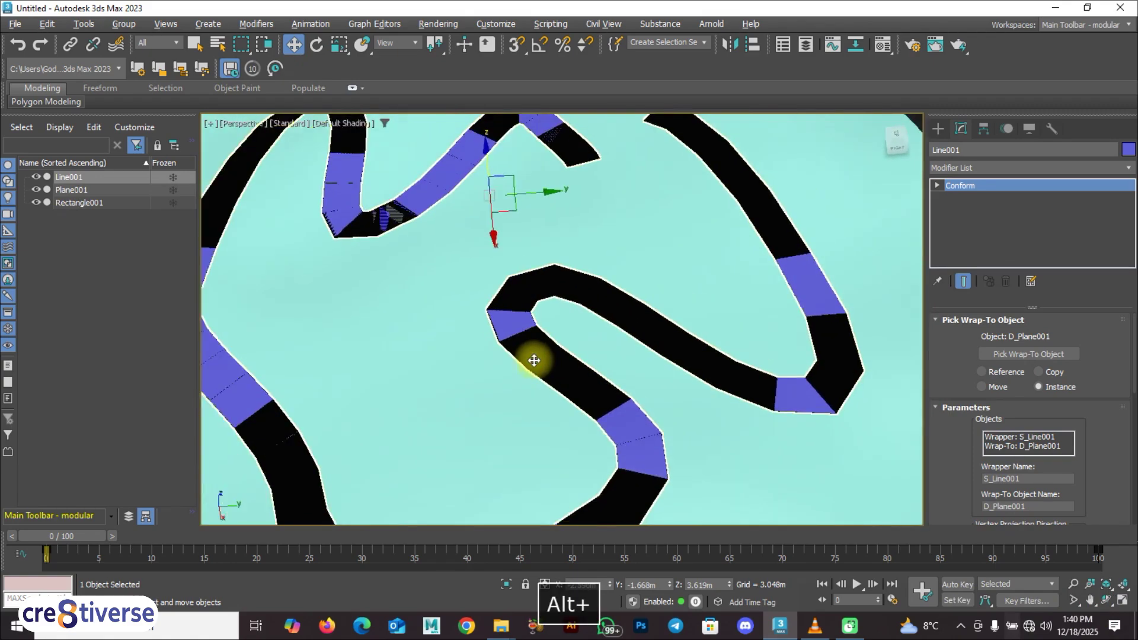
{"action": "mouse_move", "coordinate": [536, 358]}
{"action": "middle_mouse_down", "text": "alt"}
{"action": "mouse_move", "coordinate": [493, 391]}
{"action": "mouse_move", "coordinate": [559, 374]}
{"action": "mouse_move", "coordinate": [528, 379]}
{"action": "middle_mouse_up", "text": "alt"}
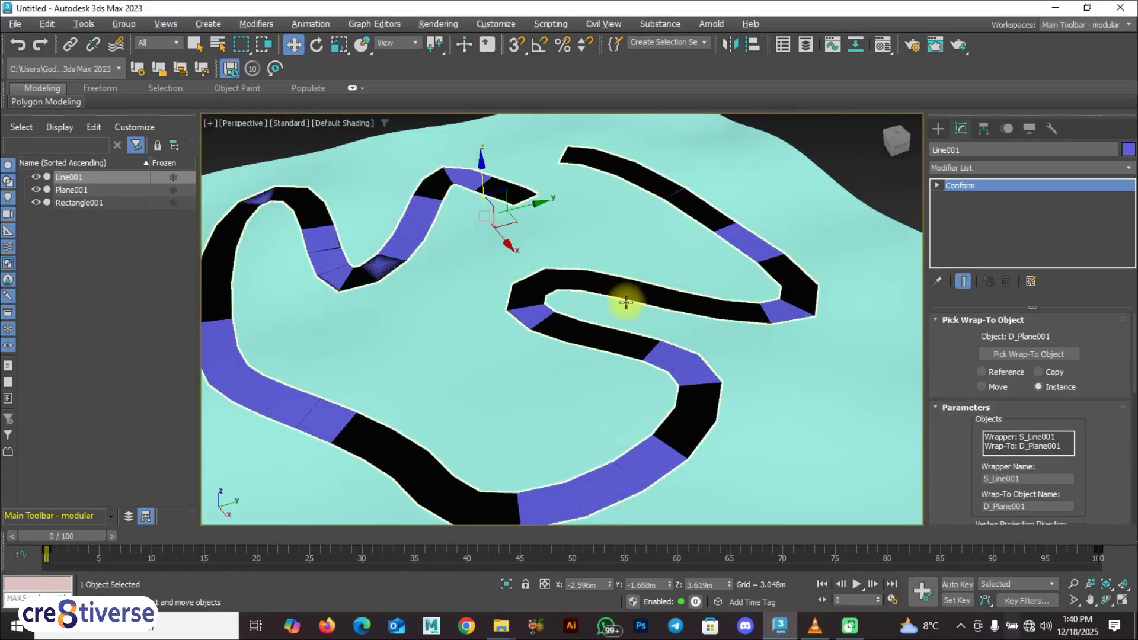
{"action": "middle_click_drag", "start_coordinate": [691, 297], "coordinate": [821, 150], "text": "alt"}
Select the conformed path and add an Edit Poly modifier on top of its Conform object.
{"action": "left_click", "coordinate": [826, 149]}
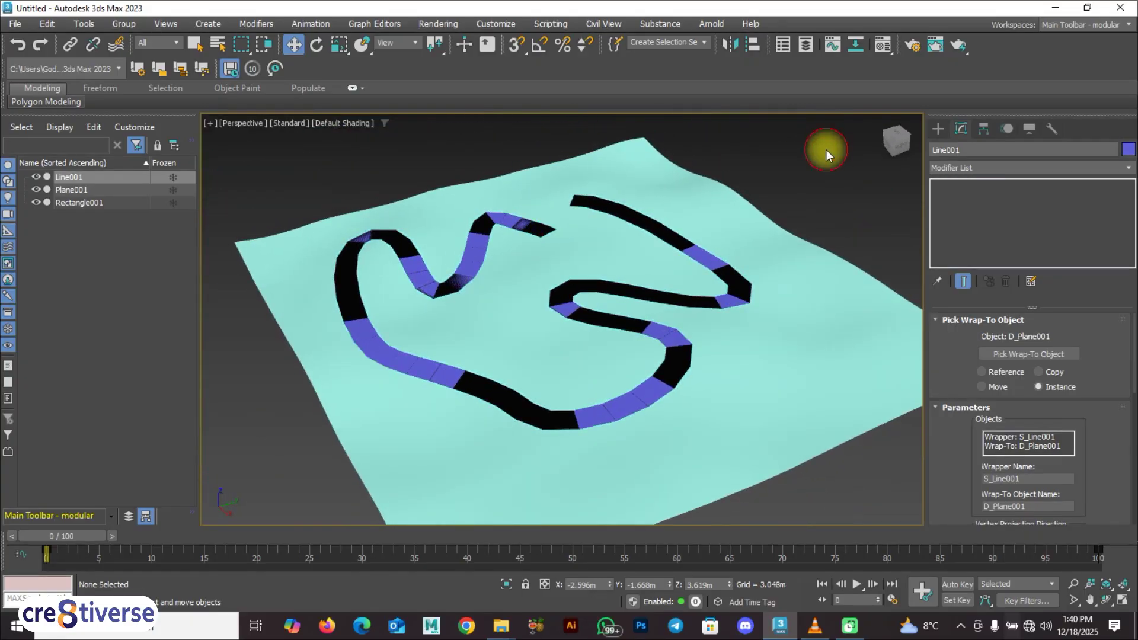
{"action": "left_click", "coordinate": [997, 168]}
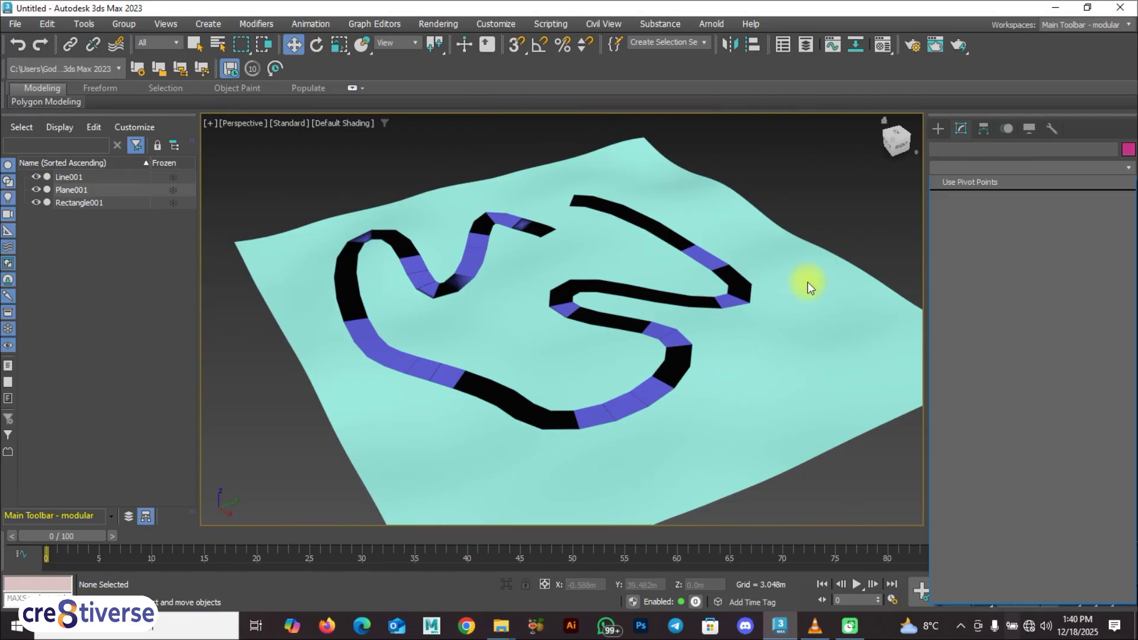
{"action": "left_click", "coordinate": [645, 294]}
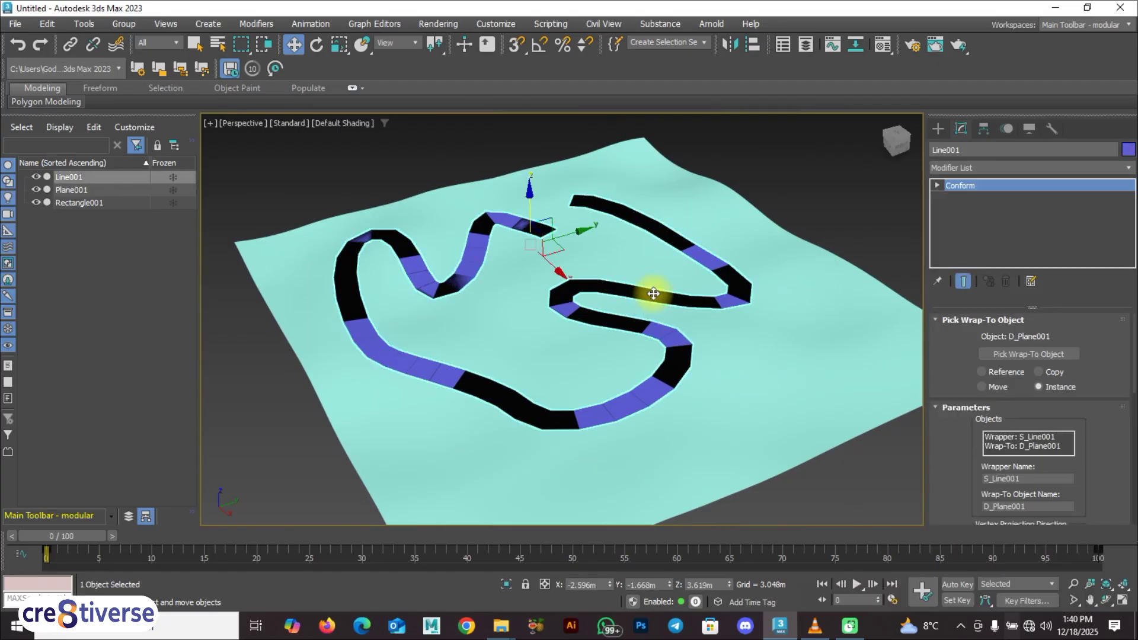
{"action": "left_click", "coordinate": [995, 169]}
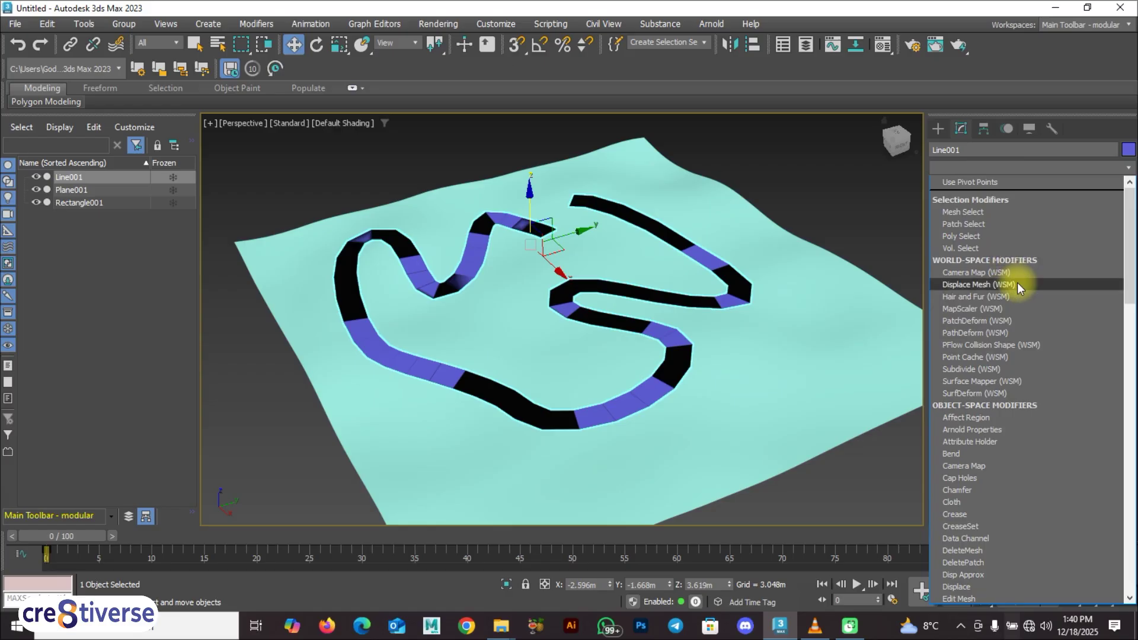
{"action": "type", "text": "edit"}
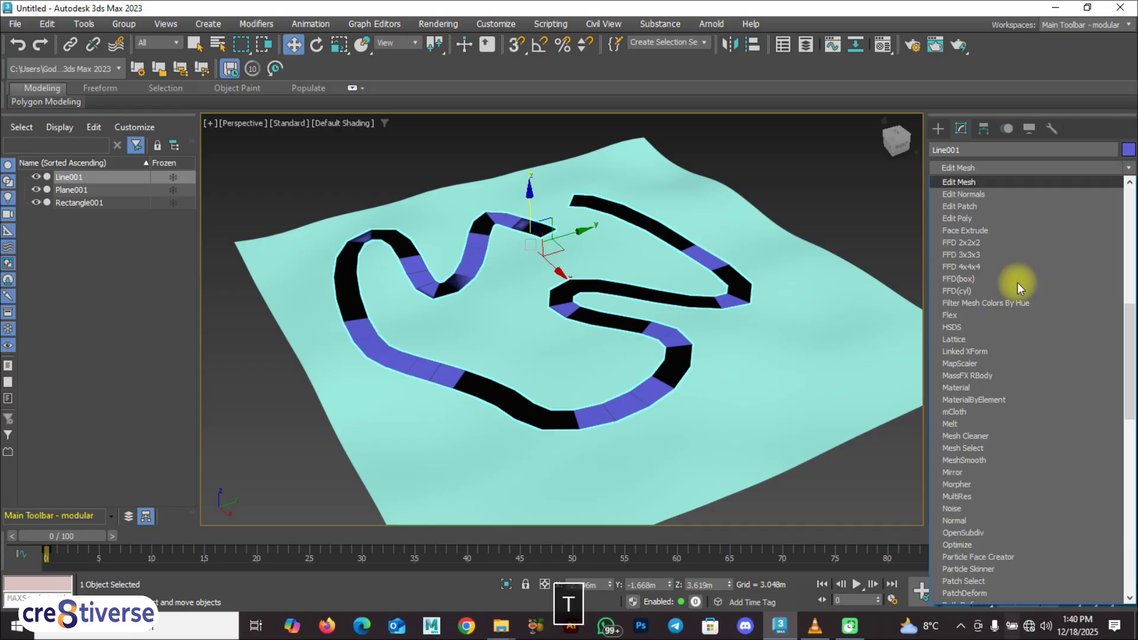
{"action": "left_click", "coordinate": [968, 218]}
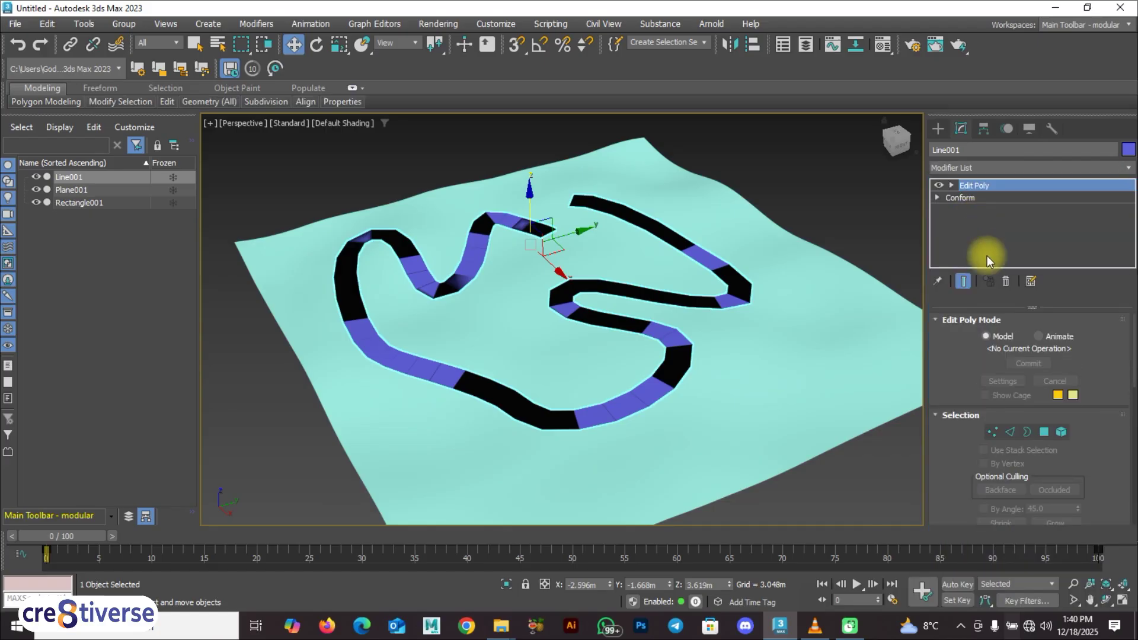
Work on the path at Edit Poly's polygon level and select its polygons across the whole terrain.
{"action": "left_click", "coordinate": [950, 185]}
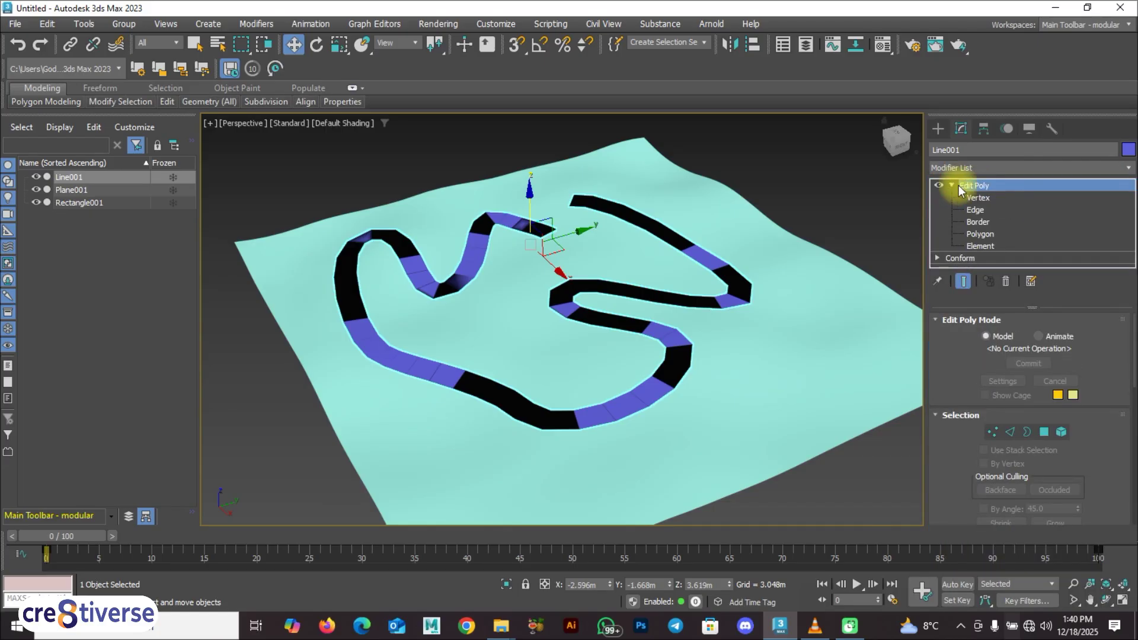
{"action": "left_click", "coordinate": [984, 233]}
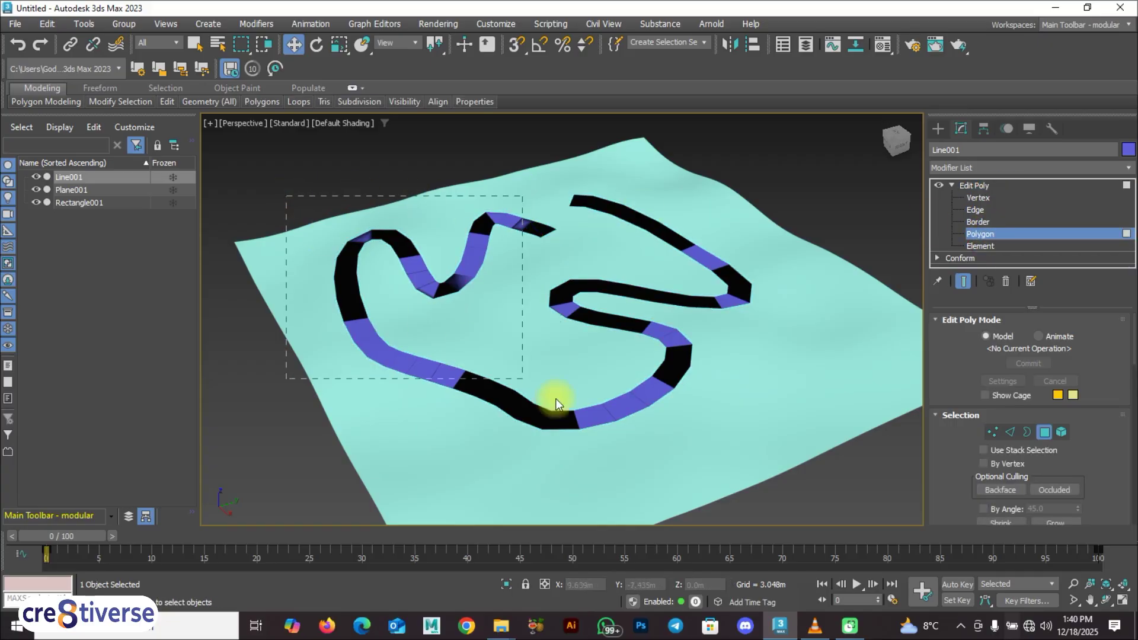
{"action": "left_click_drag", "start_coordinate": [796, 500], "coordinate": [796, 499]}
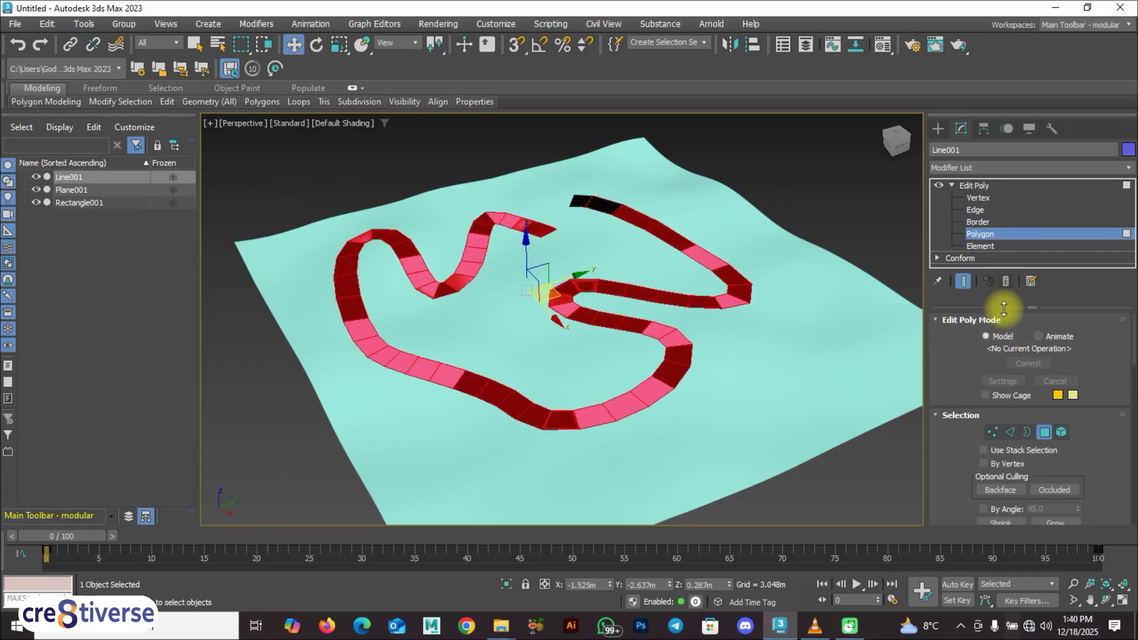
Try to extrude the path's selected polygons freehand upward with Edit Poly's Extrude, undo it and return to the Move tool.
{"action": "scroll", "coordinate": [1026, 468], "scroll_direction": "down", "scroll_amount": 5}
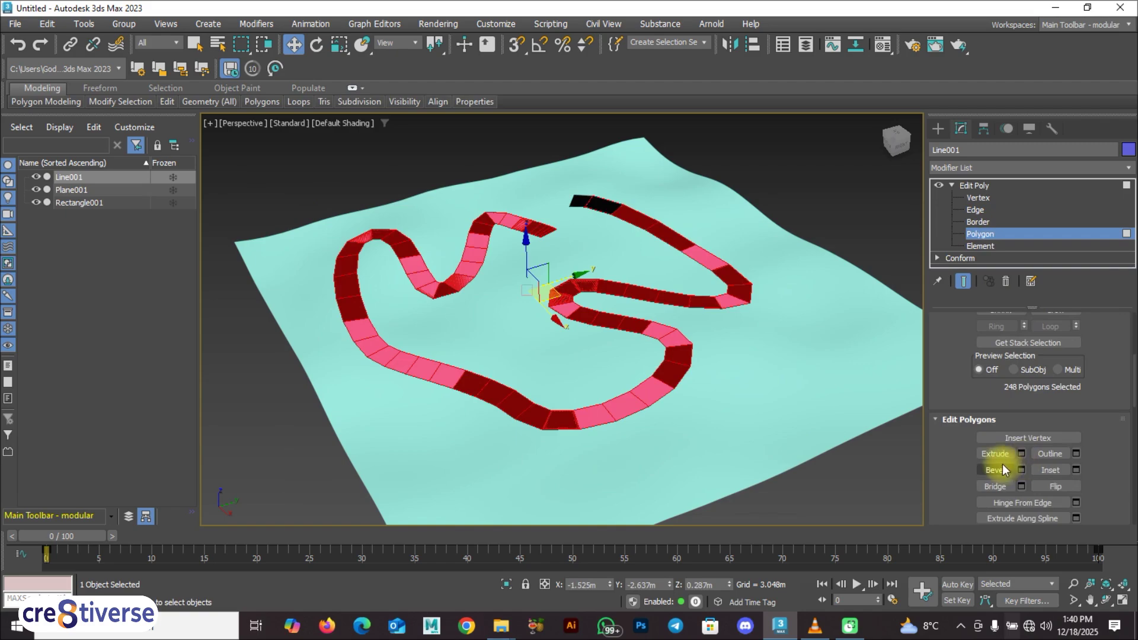
{"action": "scroll", "coordinate": [1005, 460], "scroll_direction": "down", "scroll_amount": 1}
{"action": "left_click", "coordinate": [996, 432]}
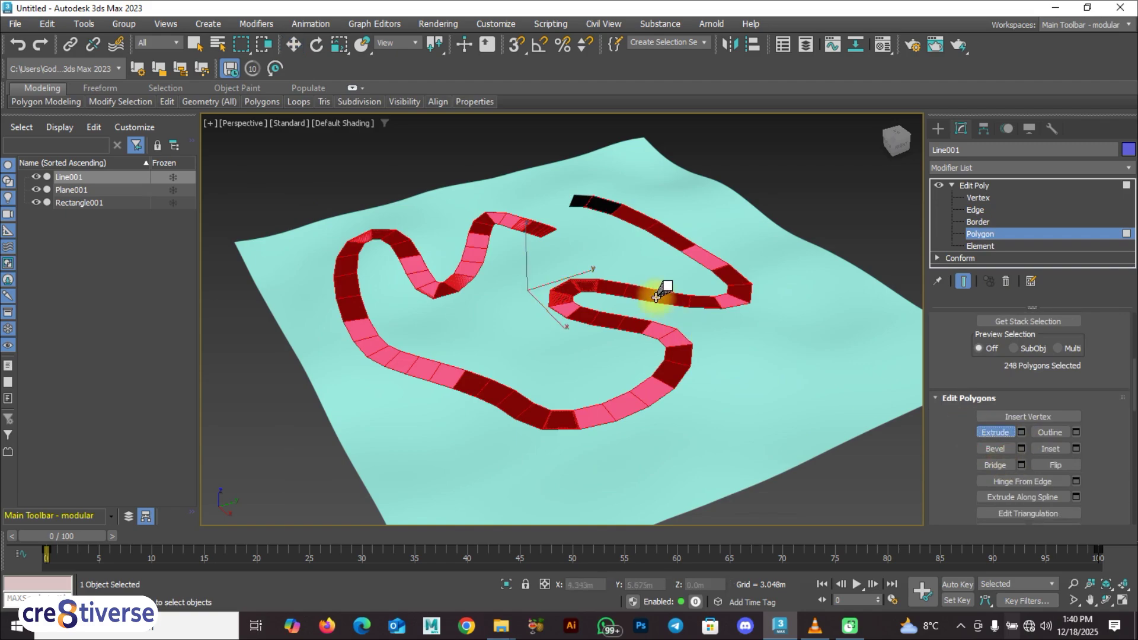
{"action": "left_click_drag", "start_coordinate": [656, 296], "coordinate": [688, 215]}
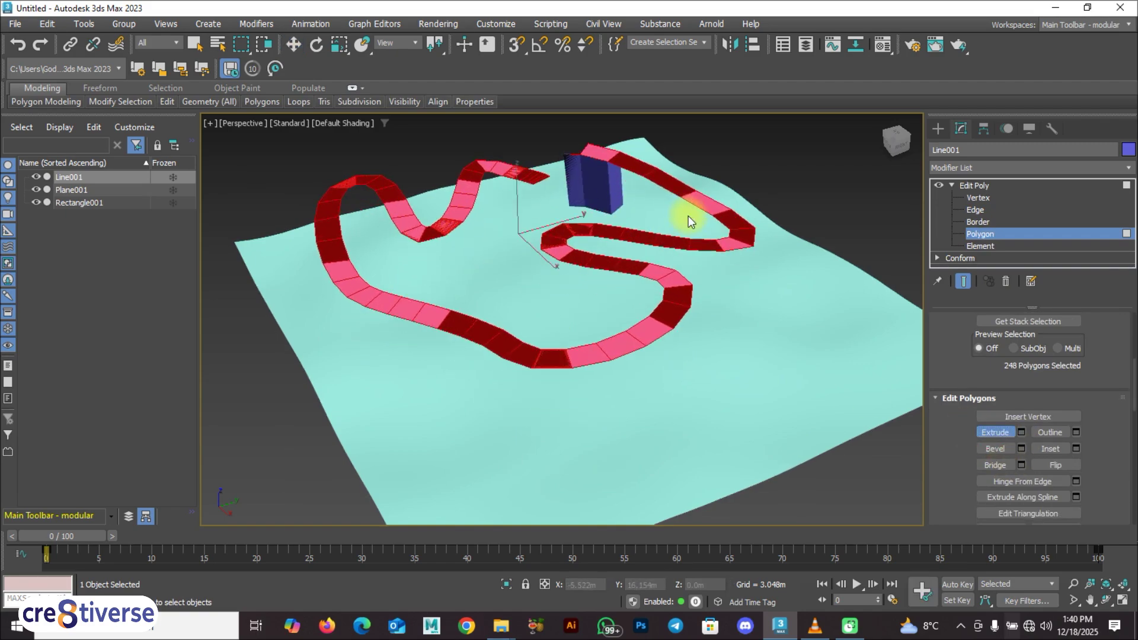
{"action": "key", "text": "ctrl+z"}
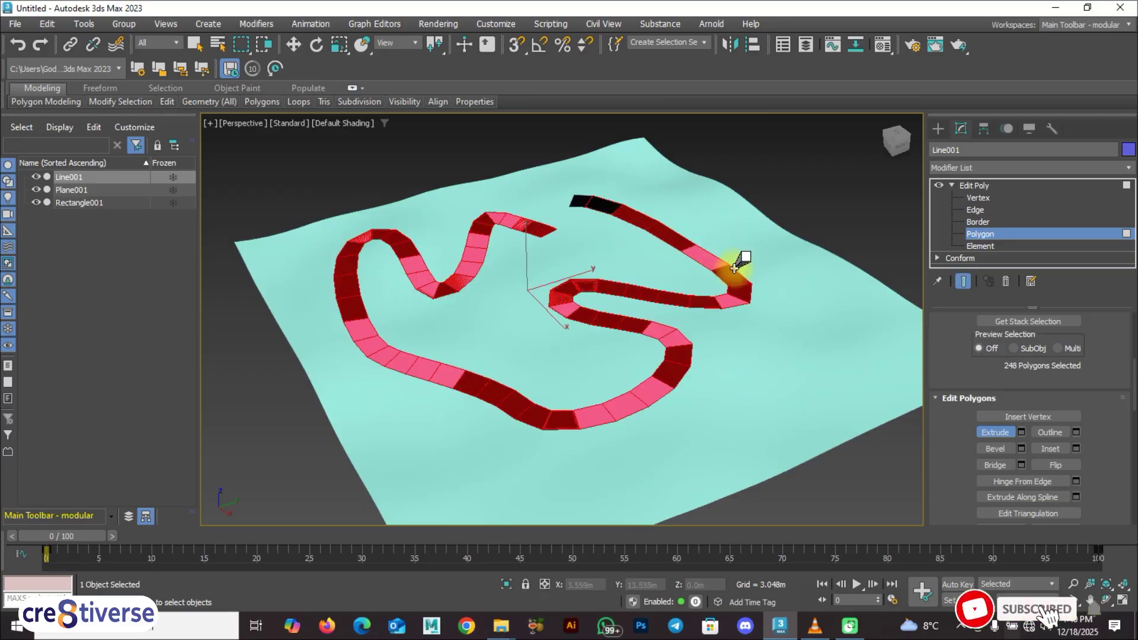
{"action": "key", "text": "w"}
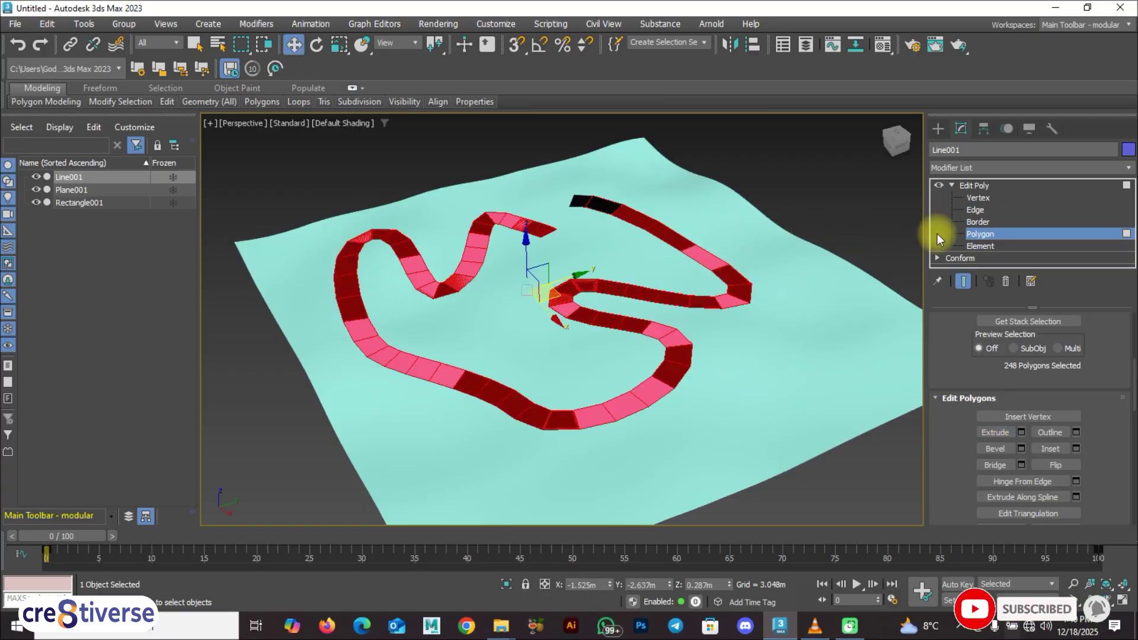
Add a Face Extrude modifier above Edit Poly, acting on the path's selected polygons.
{"action": "left_click", "coordinate": [980, 168]}
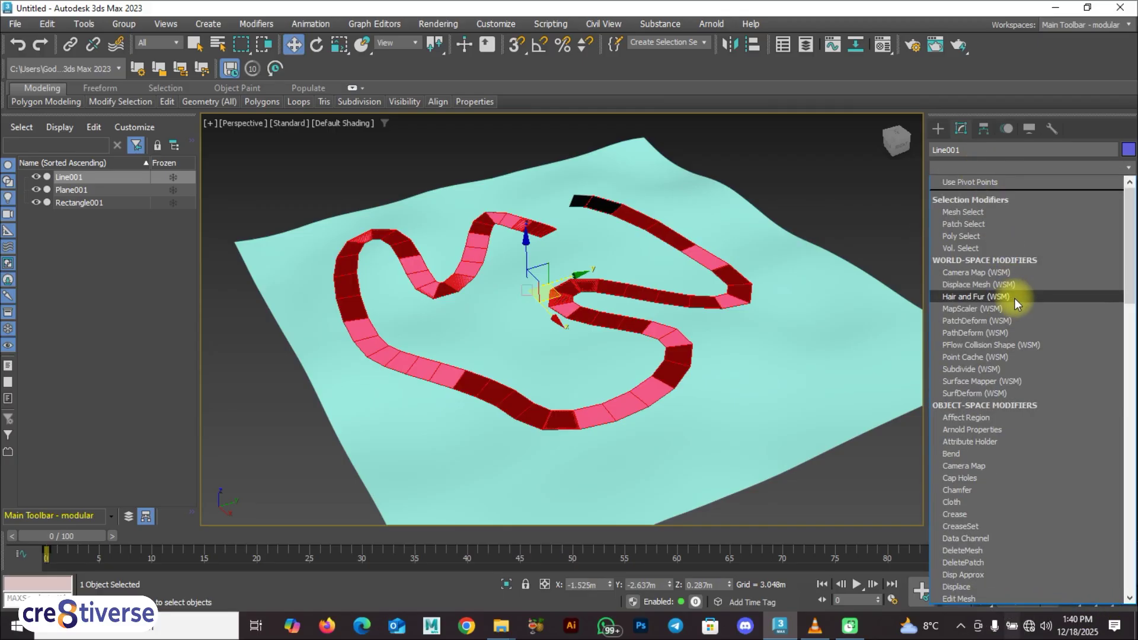
{"action": "key", "text": "F9"}
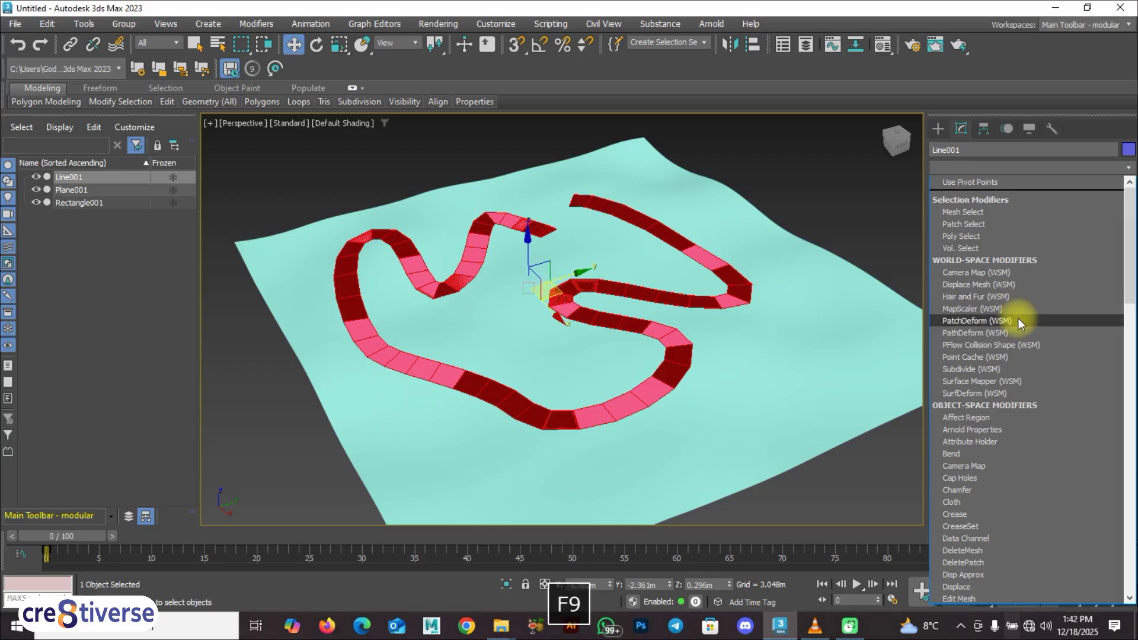
{"action": "key", "text": "c"}
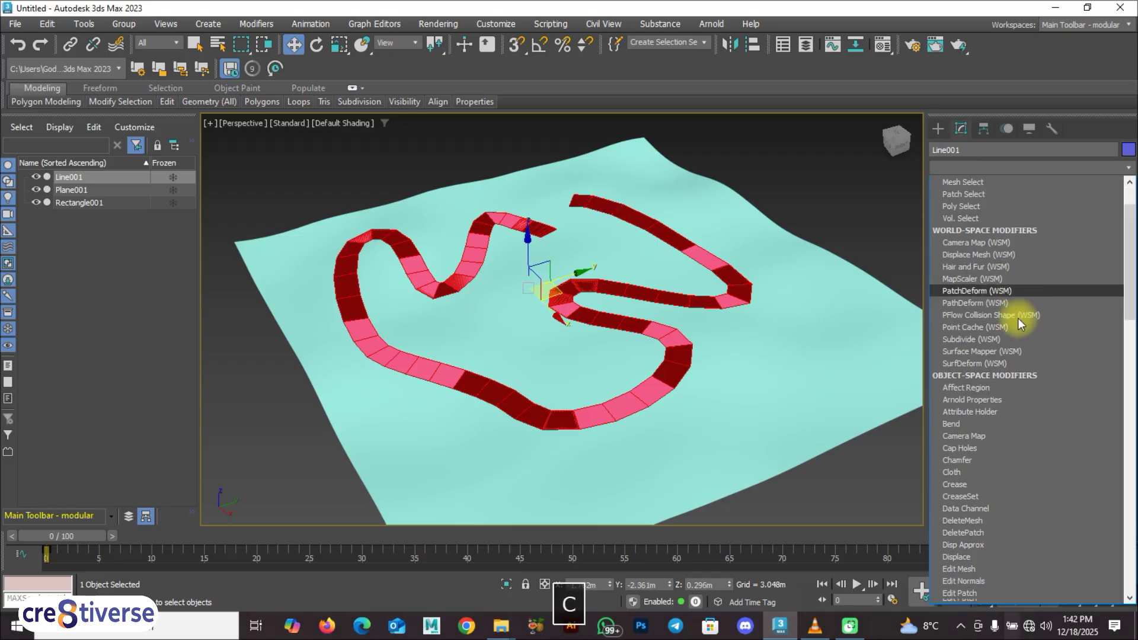
{"action": "key", "text": "f"}
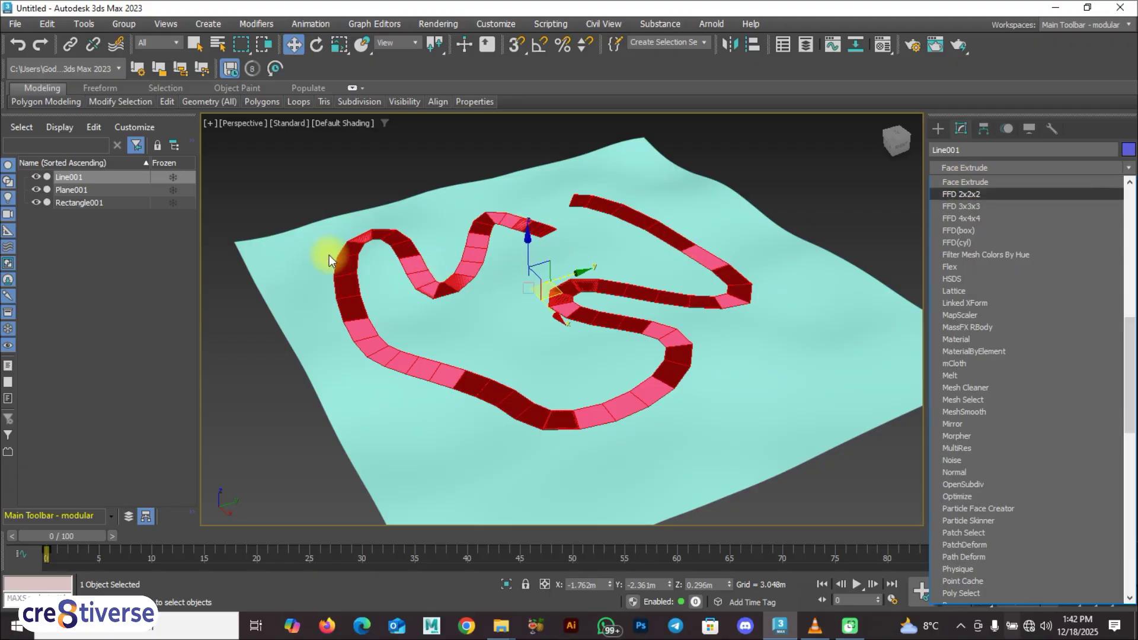
{"action": "left_click", "coordinate": [964, 182]}
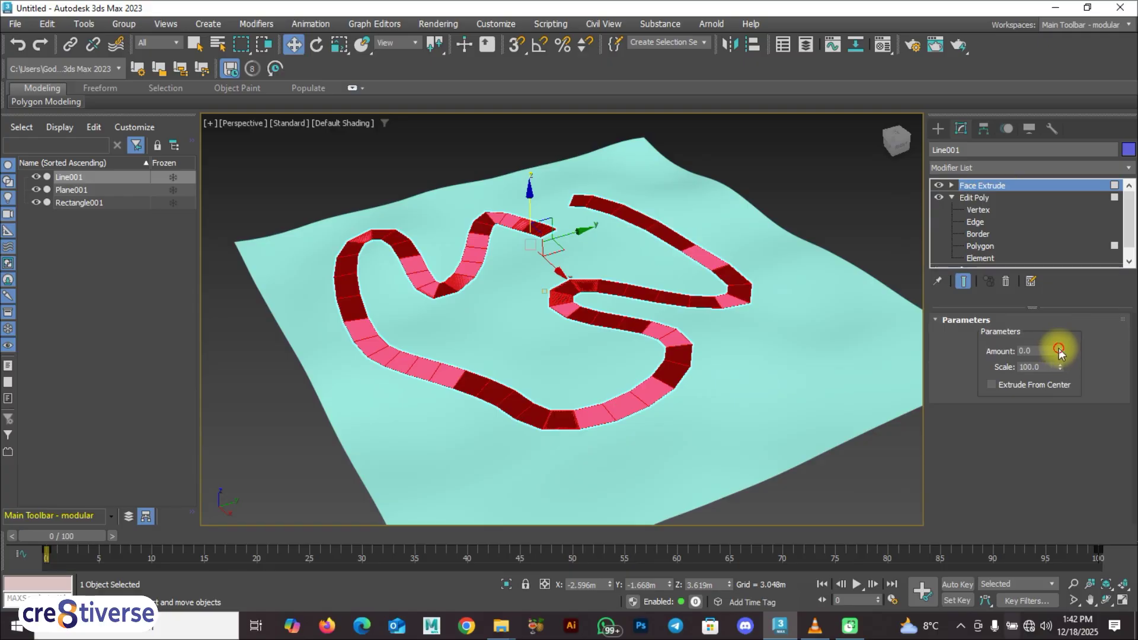
Thicken the path with a Face Extrude amount of about 0.91, deselect it and inspect the raised path on the terrain.
{"action": "left_click_drag", "start_coordinate": [1059, 356], "coordinate": [1047, 300]}
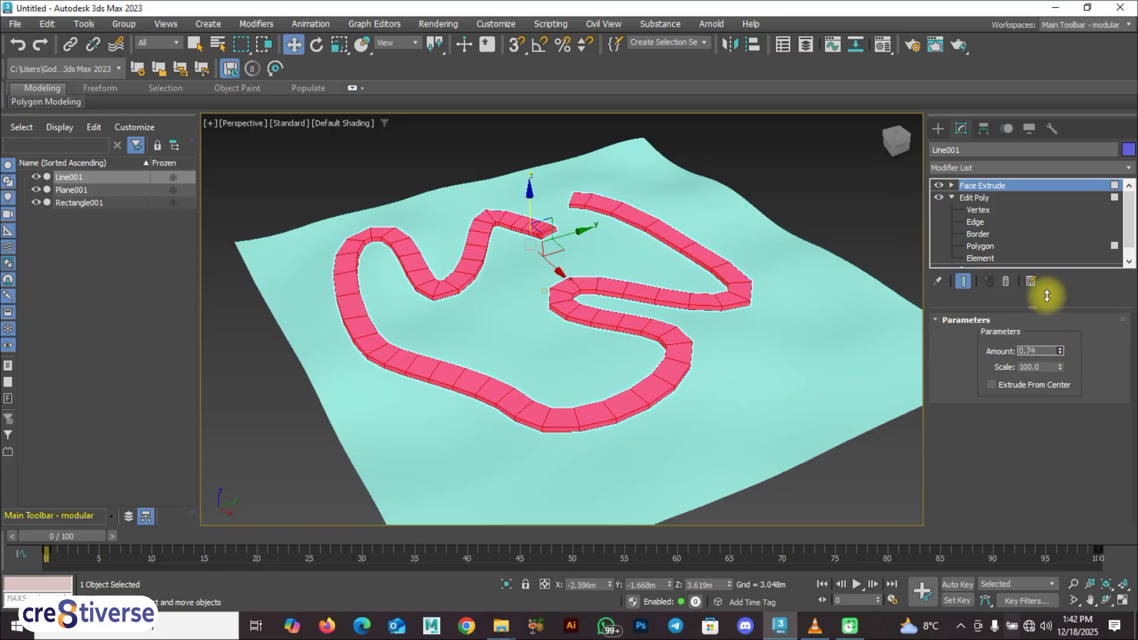
{"action": "mouse_move", "coordinate": [316, 368]}
{"action": "middle_mouse_down", "text": "alt"}
{"action": "mouse_move", "coordinate": [394, 368]}
{"action": "mouse_move", "coordinate": [465, 346]}
{"action": "mouse_move", "coordinate": [386, 351]}
{"action": "mouse_move", "coordinate": [295, 377]}
{"action": "middle_mouse_up", "text": "alt"}
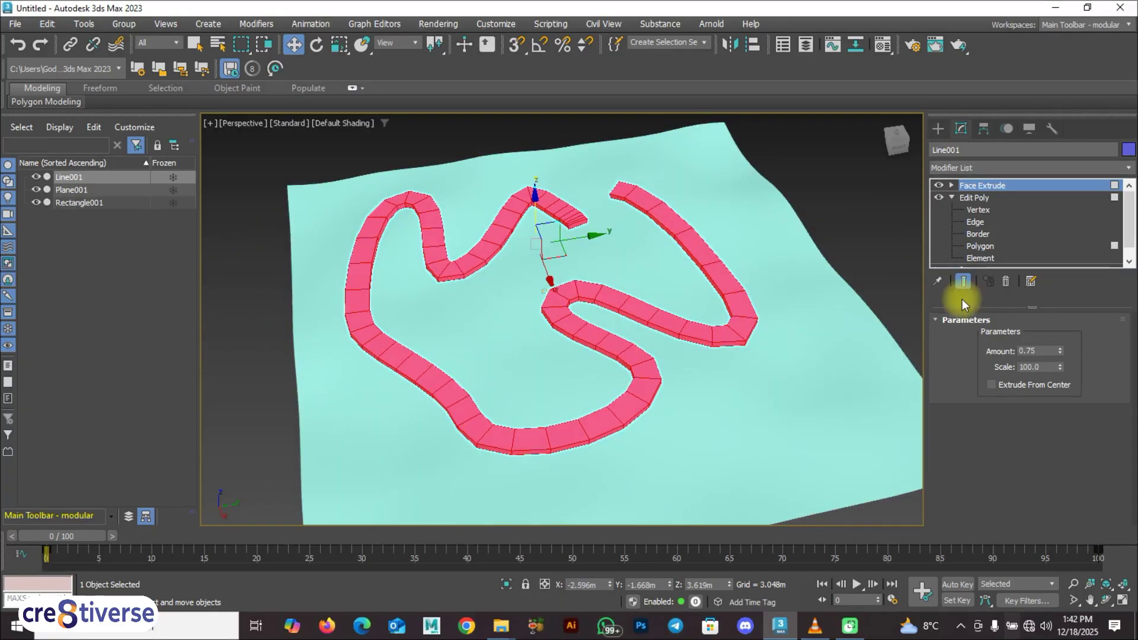
{"action": "mouse_move", "coordinate": [1060, 351]}
{"action": "left_mouse_down"}
{"action": "mouse_move", "coordinate": [1066, 178]}
{"action": "mouse_move", "coordinate": [1060, 338]}
{"action": "left_mouse_up"}
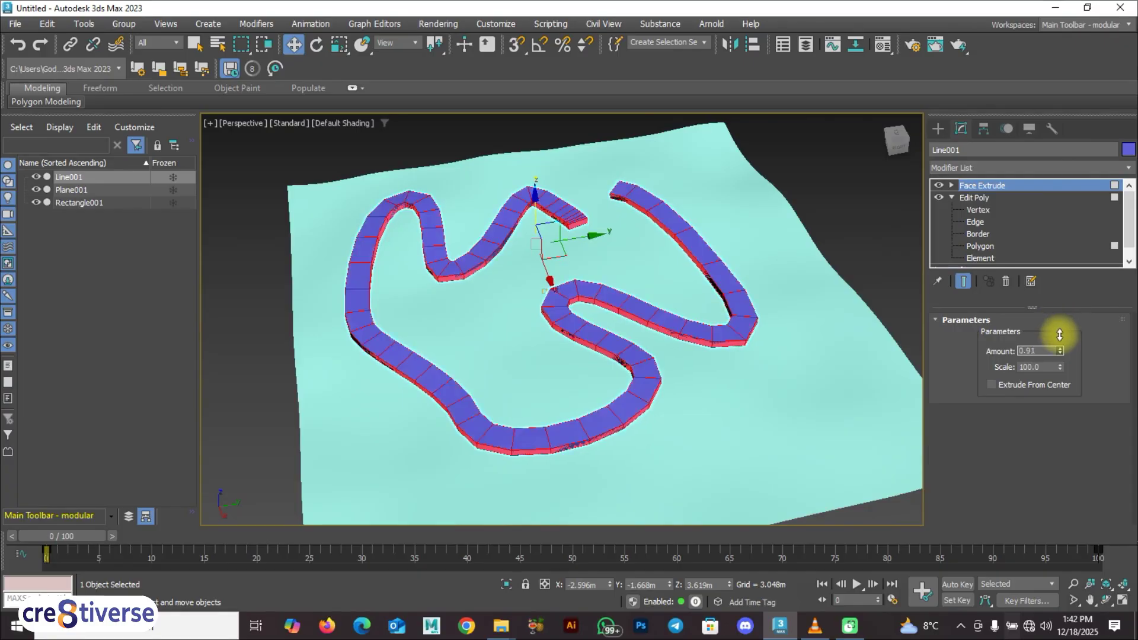
{"action": "middle_click_drag", "start_coordinate": [553, 322], "coordinate": [617, 321], "text": "alt"}
{"action": "left_click", "coordinate": [816, 169]}
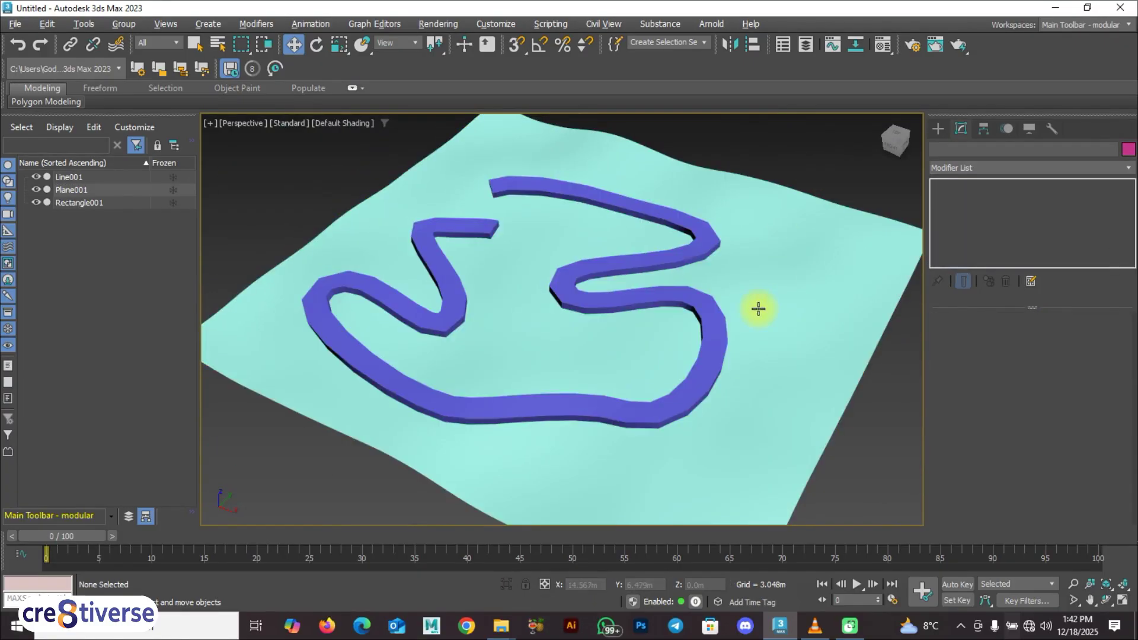
{"action": "middle_click_drag", "start_coordinate": [757, 307], "coordinate": [565, 318], "text": "alt"}
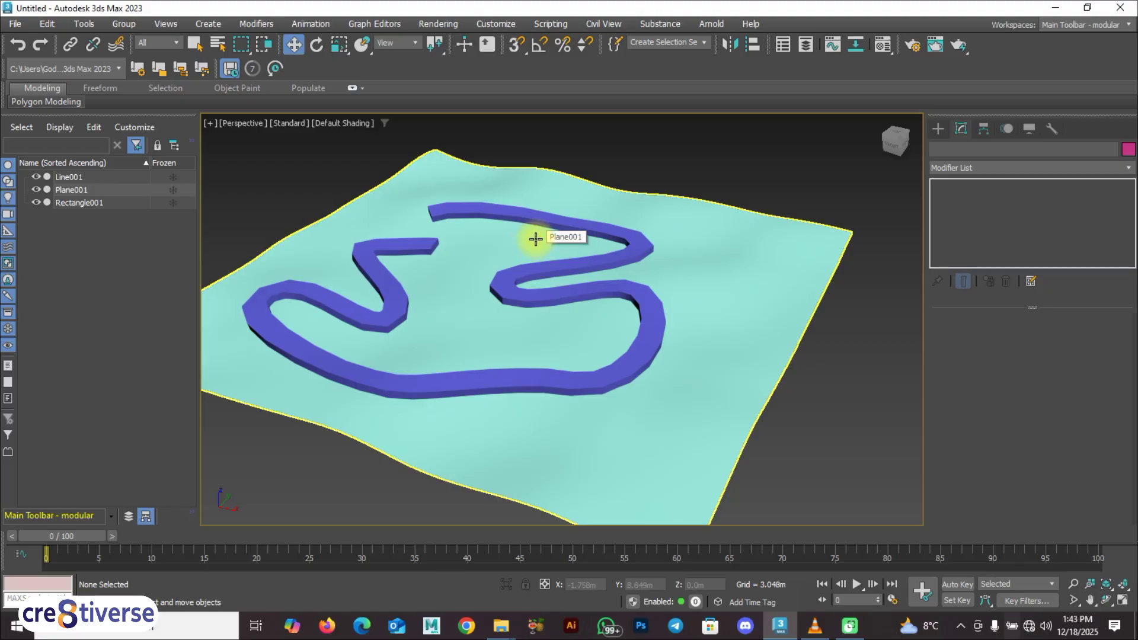
{"action": "key", "text": "F9"}
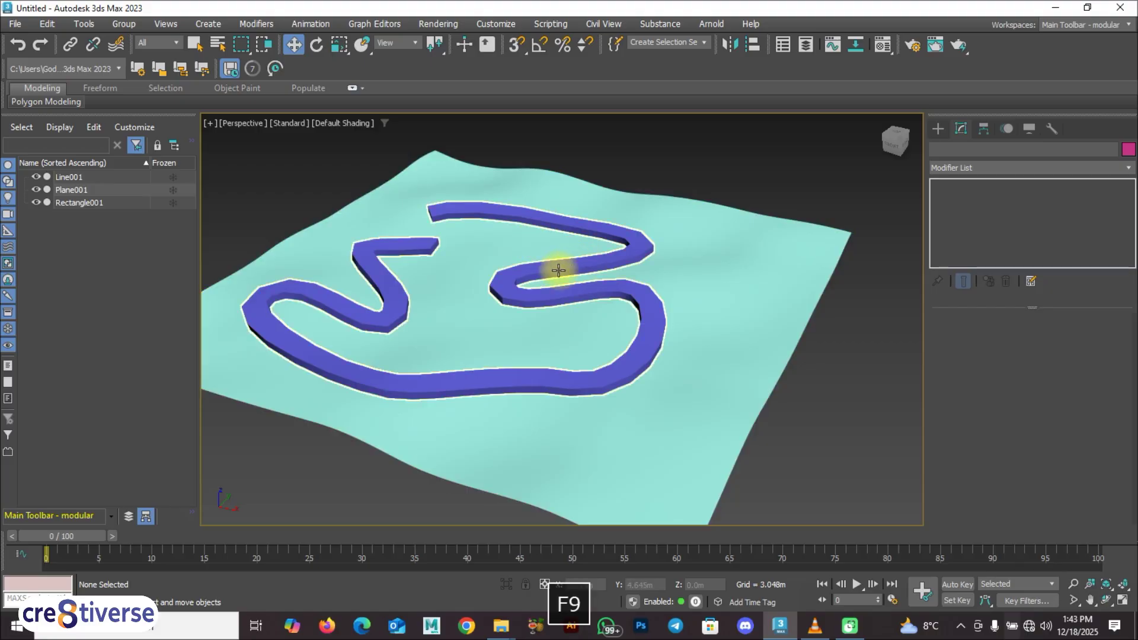